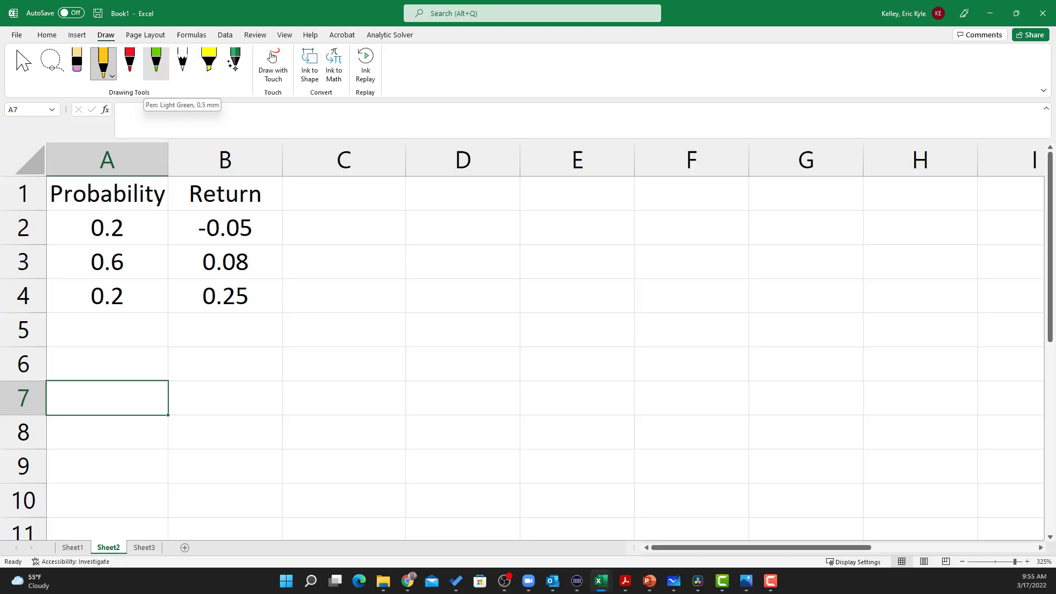
Step: Ink yellow multiplication signs between each probability and return, equals signs after the returns, and a sum line under row 4 of column C
mouse_move(158, 228)
left_mouse_down()
mouse_move(169, 236)
mouse_move(171, 268)
mouse_move(163, 263)
left_mouse_up()
left_click_drag(165, 264, 175, 303)
left_click_drag(172, 293, 164, 308)
left_click_drag(270, 225, 285, 226)
mouse_move(273, 233)
left_mouse_down()
mouse_move(287, 231)
mouse_move(281, 294)
left_mouse_up()
left_click_drag(268, 305, 420, 317)
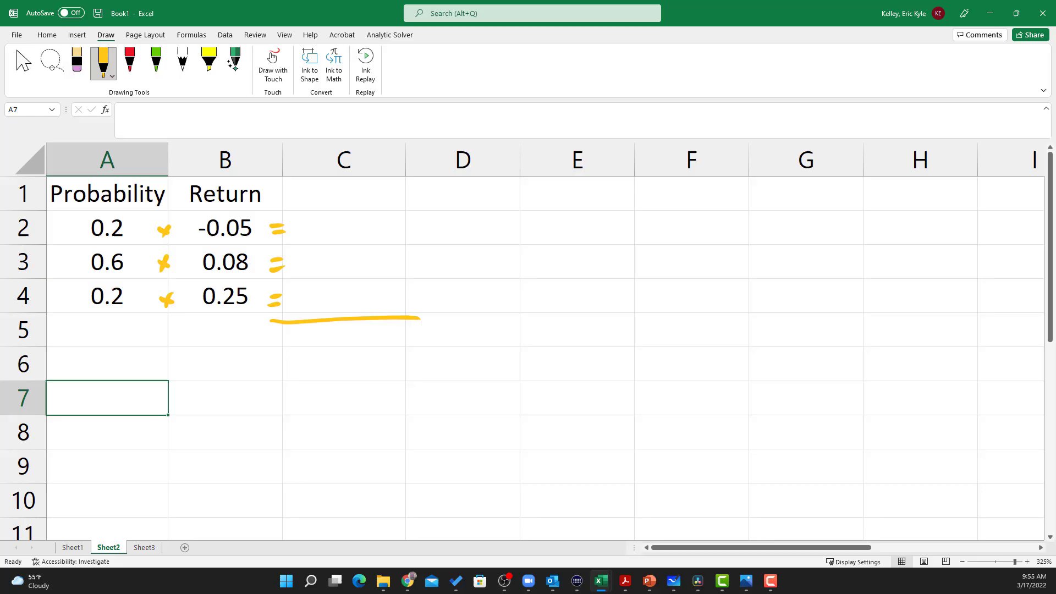
Step: Enter the heading "p x r" in cell C1
left_click(344, 194)
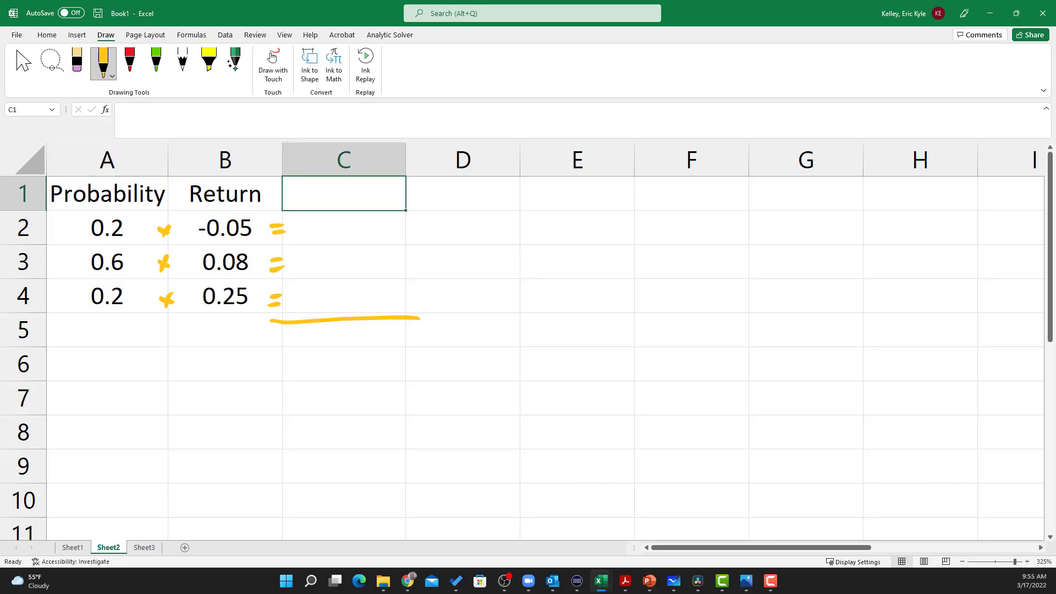
type("p x ")
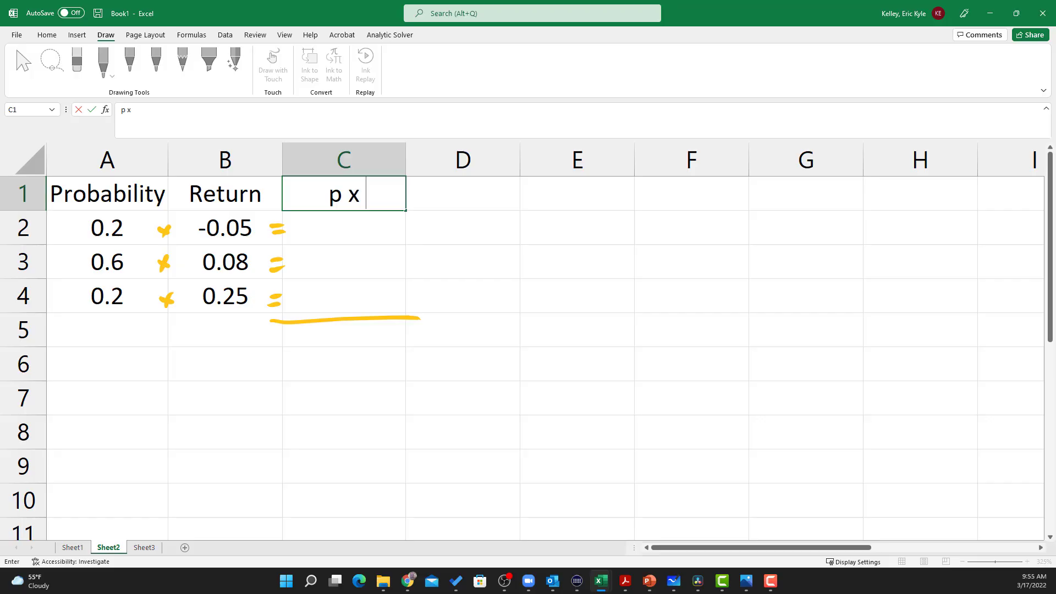
type("r")
key("Return")
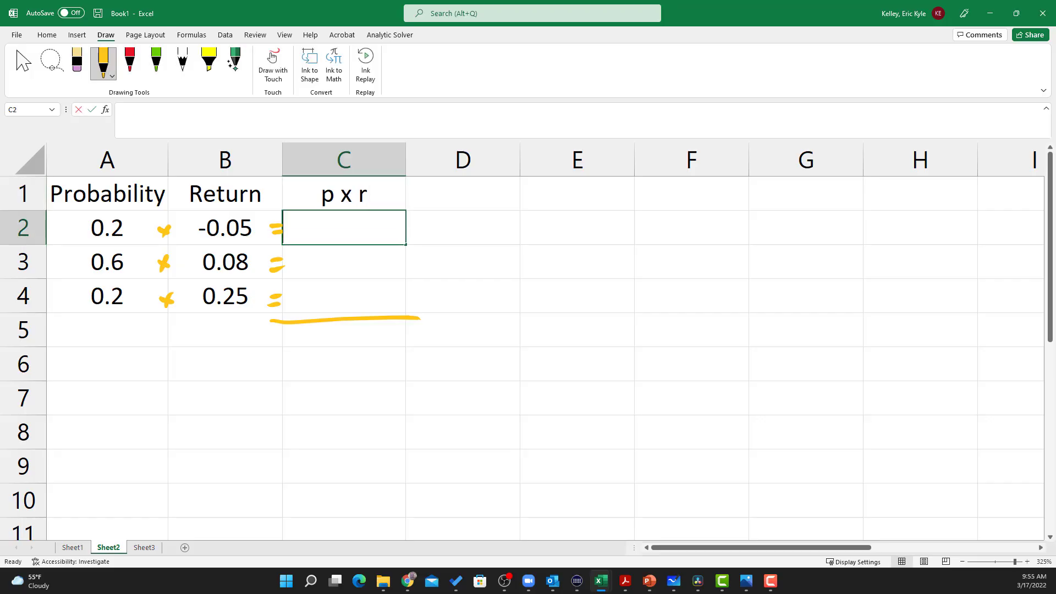
Step: Multiply probability by return in C2 with =A2*B2 and fill the formula down to C4
type("=")
key("Left")
key("Left")
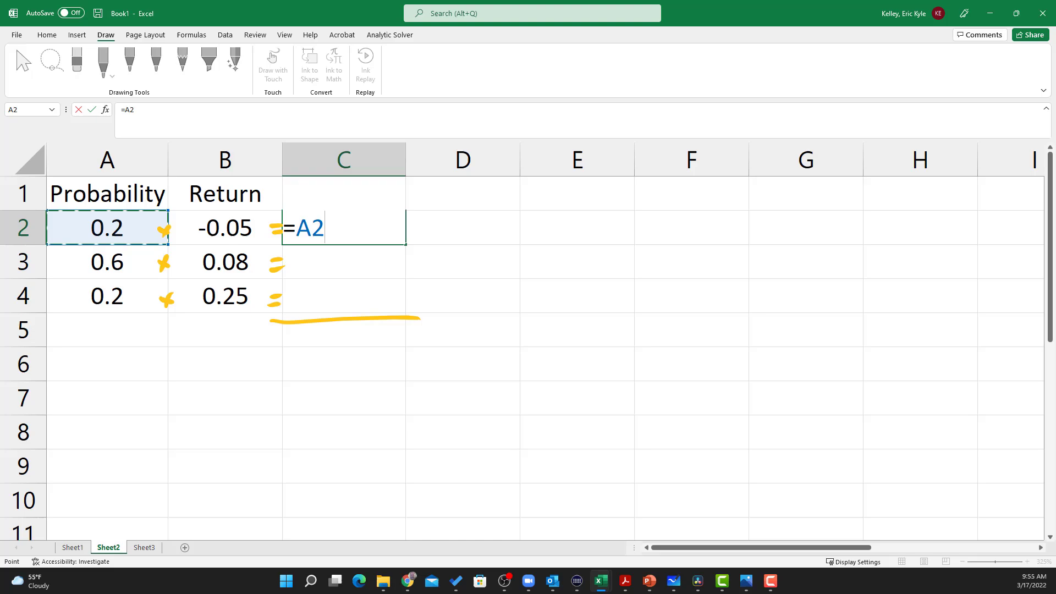
type("*")
key("Left")
key("Return")
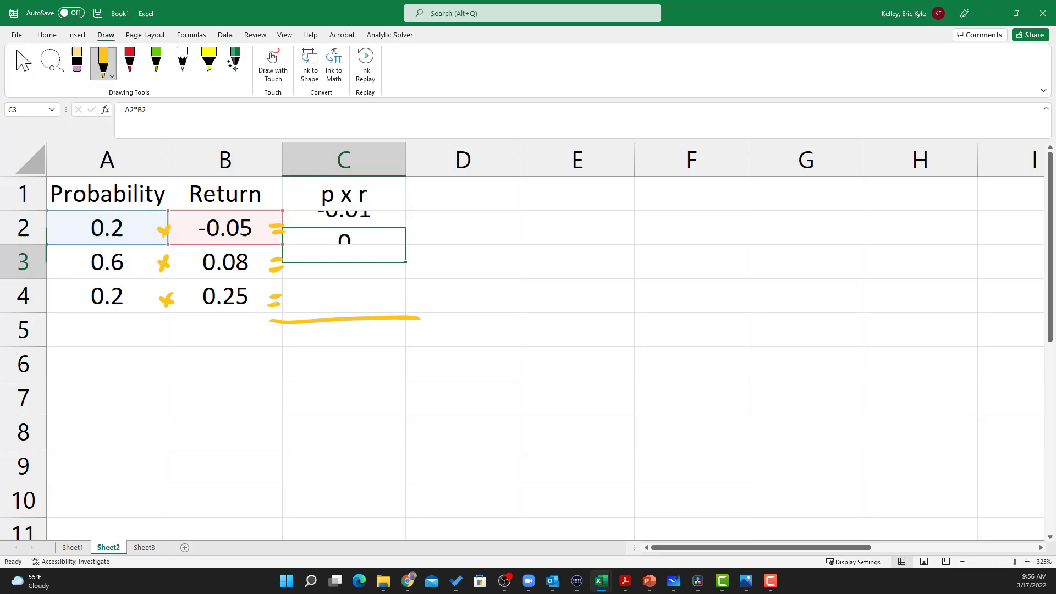
key("Up")
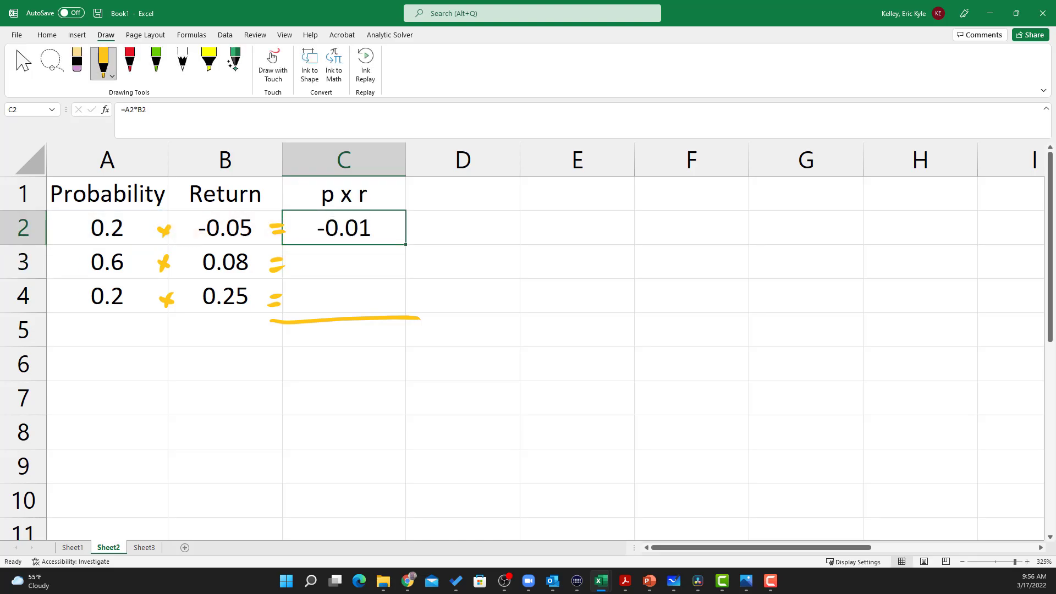
key("shift+Down")
key("shift+Down")
key("ctrl+d")
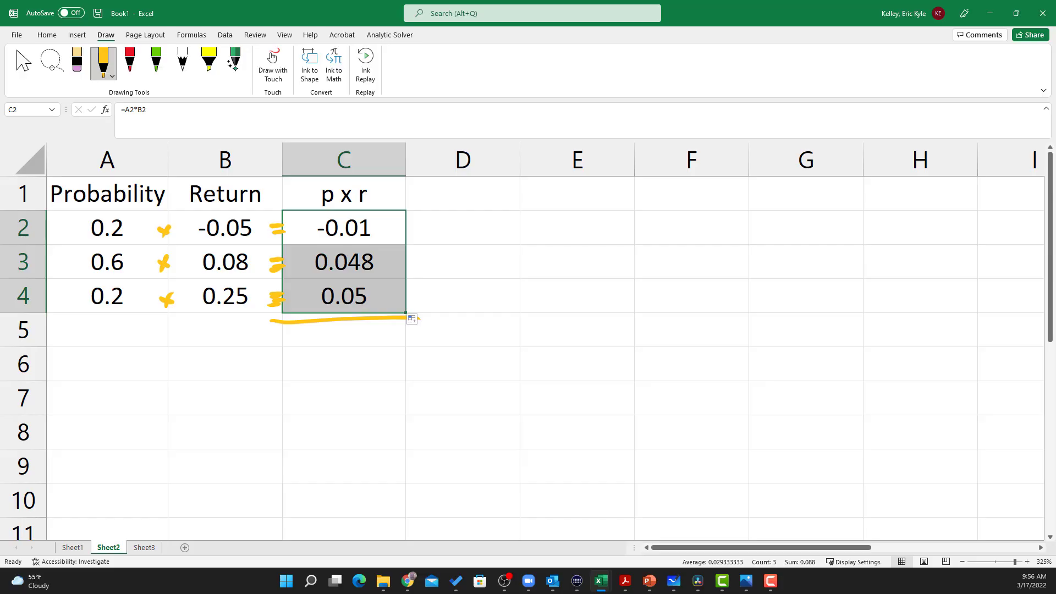
Step: Total the probability-weighted returns in C6 with =sum(C2:C4)
key("shift+Up")
key("shift+Up")
key("shift+Down")
key("shift+Down")
key("Down")
key("Down")
key("Down")
key("Down")
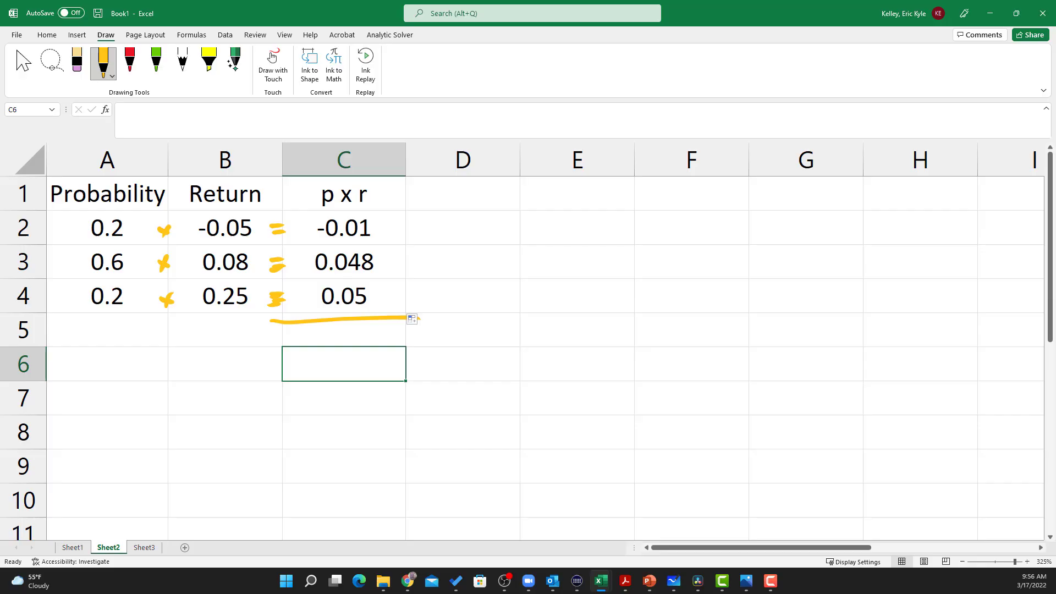
type("=sum(")
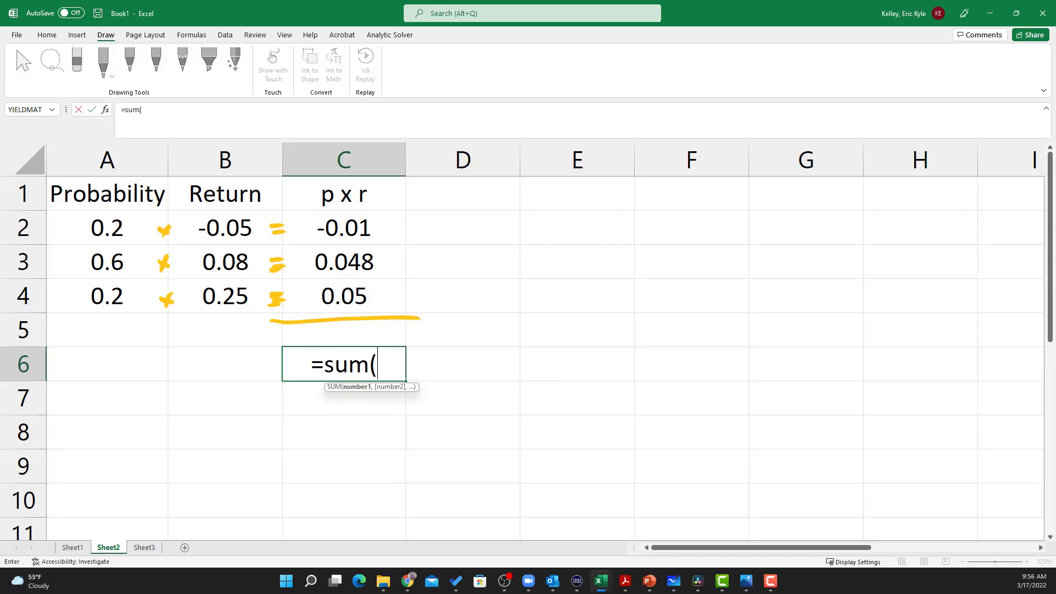
key("Up")
key("Up")
key("shift+Up")
key("shift+Up")
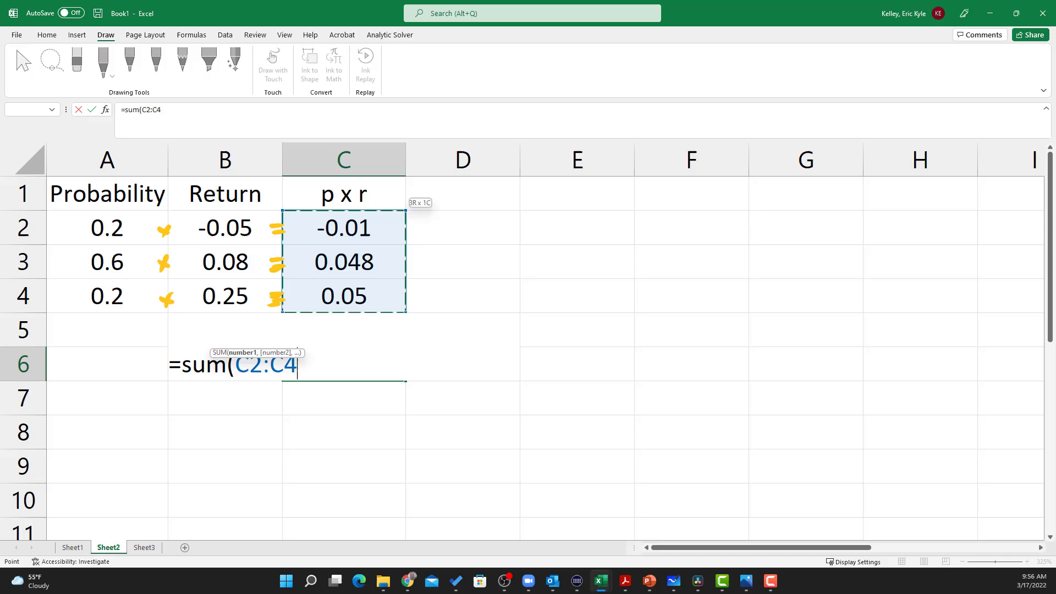
type(")")
key("Return")
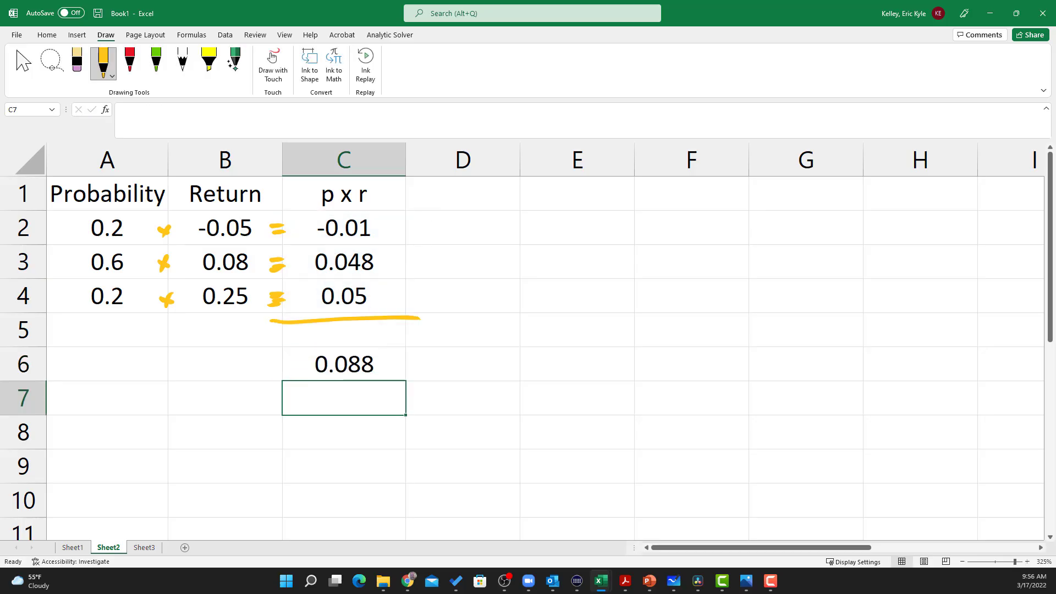
Step: Label the total by entering "exp ret" in B6
key("Up")
key("Left")
type("exp ret")
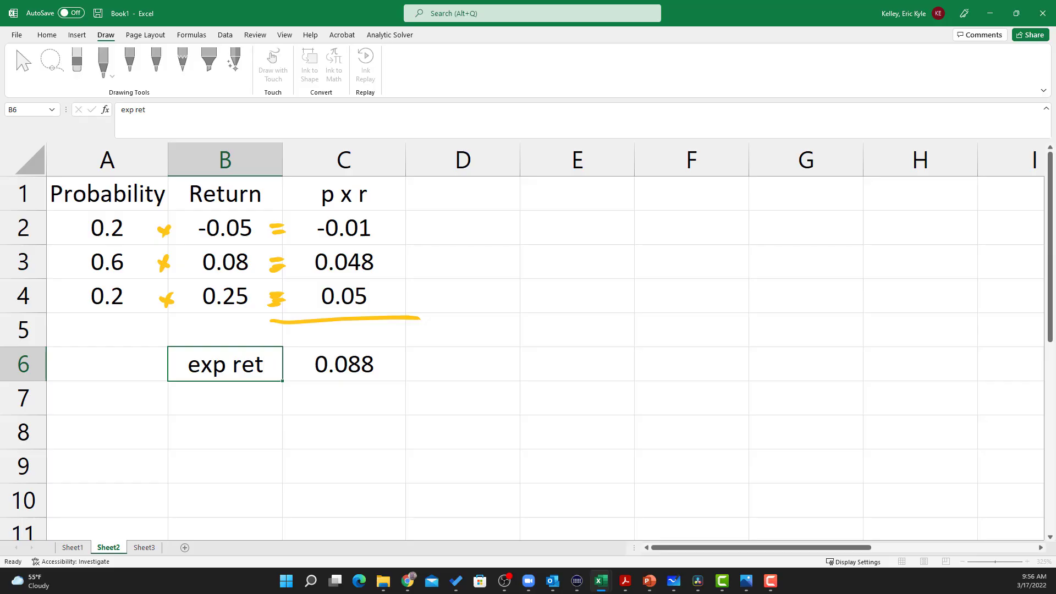
key("Return")
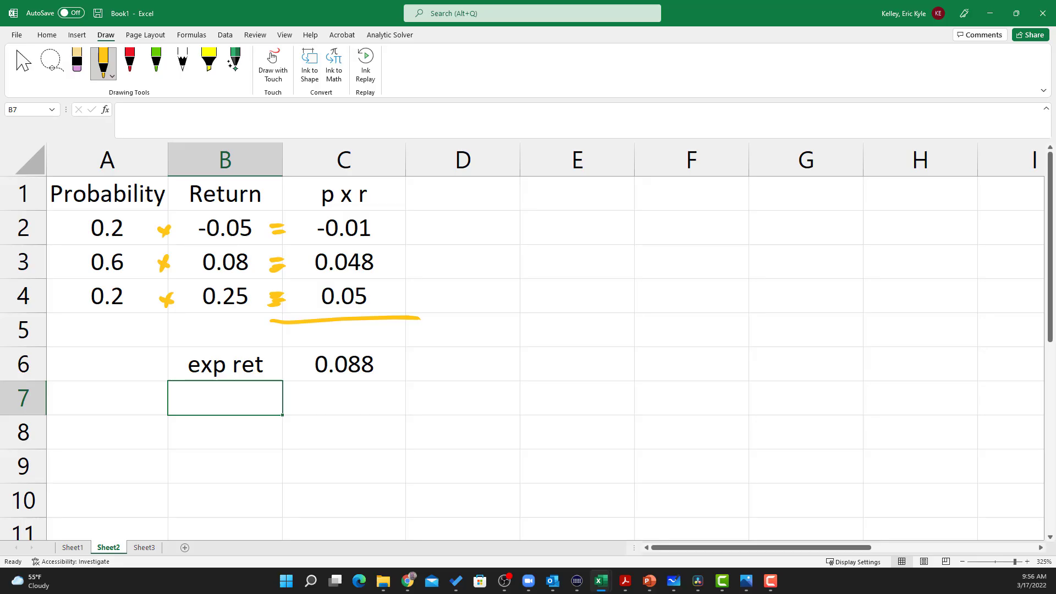
Step: Ink an arrow pointing up to the expected return in C6 and handwrite "Mean" below it in yellow
mouse_move(323, 461)
left_mouse_down()
mouse_move(349, 388)
mouse_move(354, 406)
left_mouse_up()
left_click(255, 515)
left_click_drag(254, 515, 333, 487)
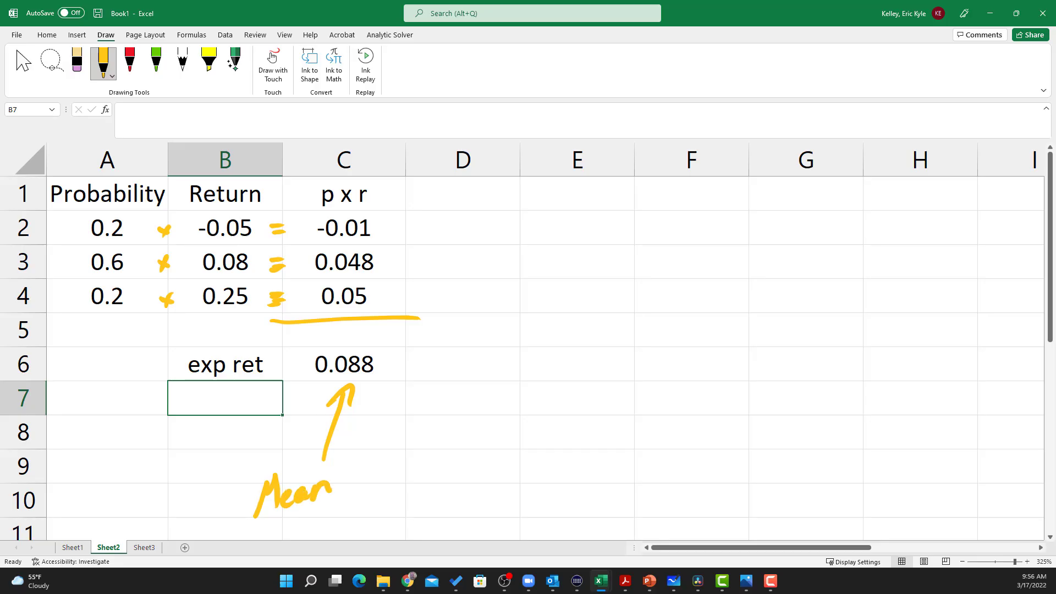
Step: Enter the heading "Mean" in D1 and link D2 to the expected return with =C6
key("Return")
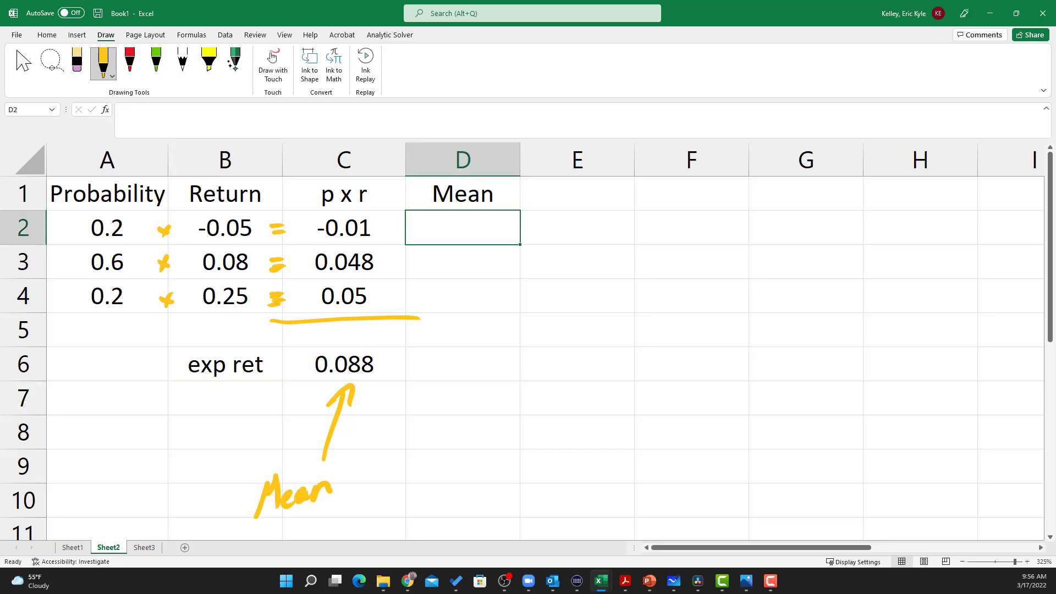
type("=")
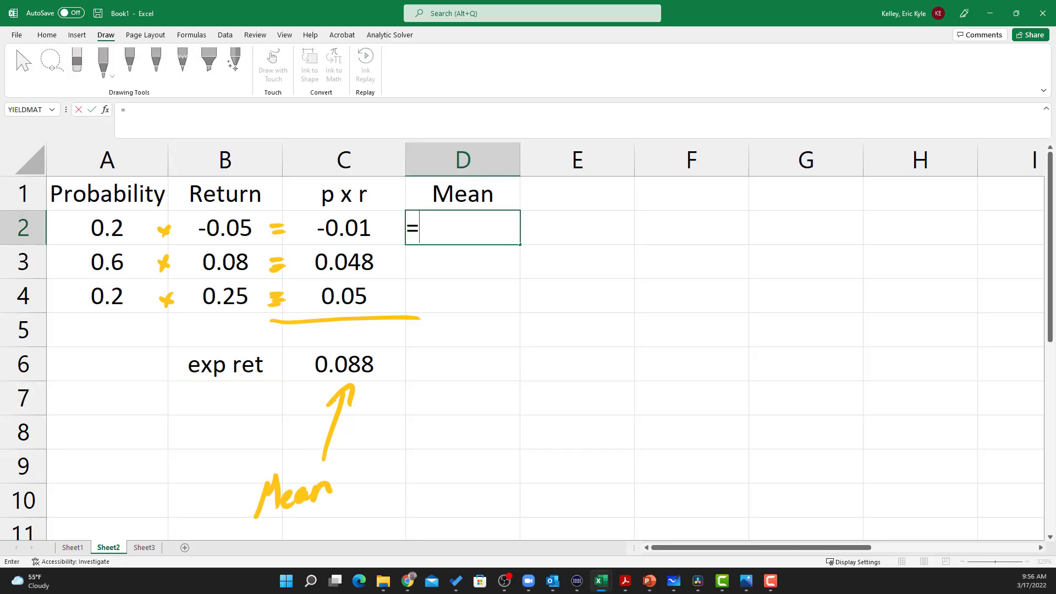
key("Down")
key("Down")
key("Down")
key("Down")
key("Left")
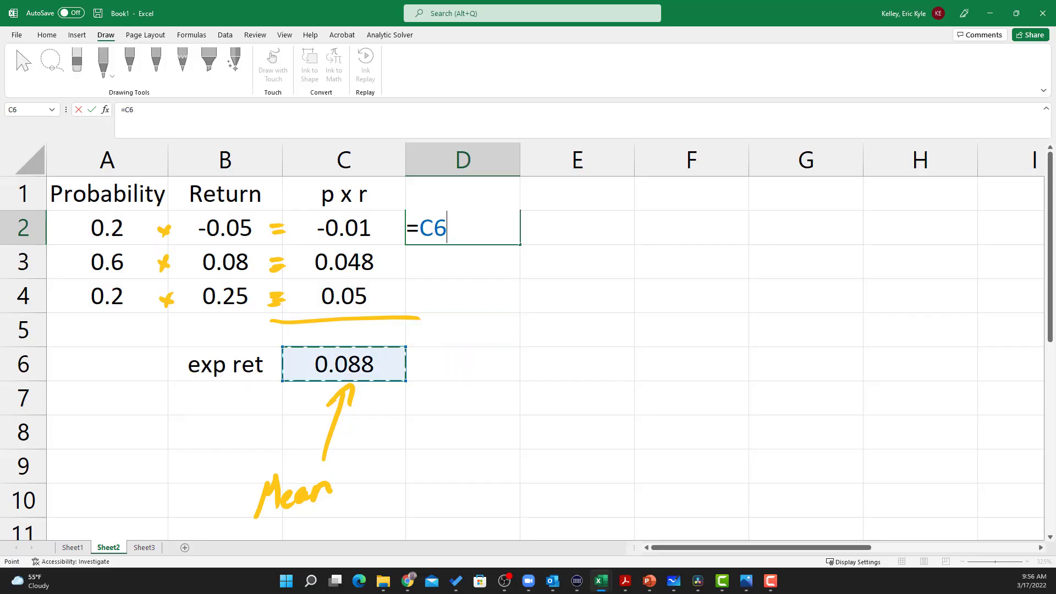
key("Return")
key("Up")
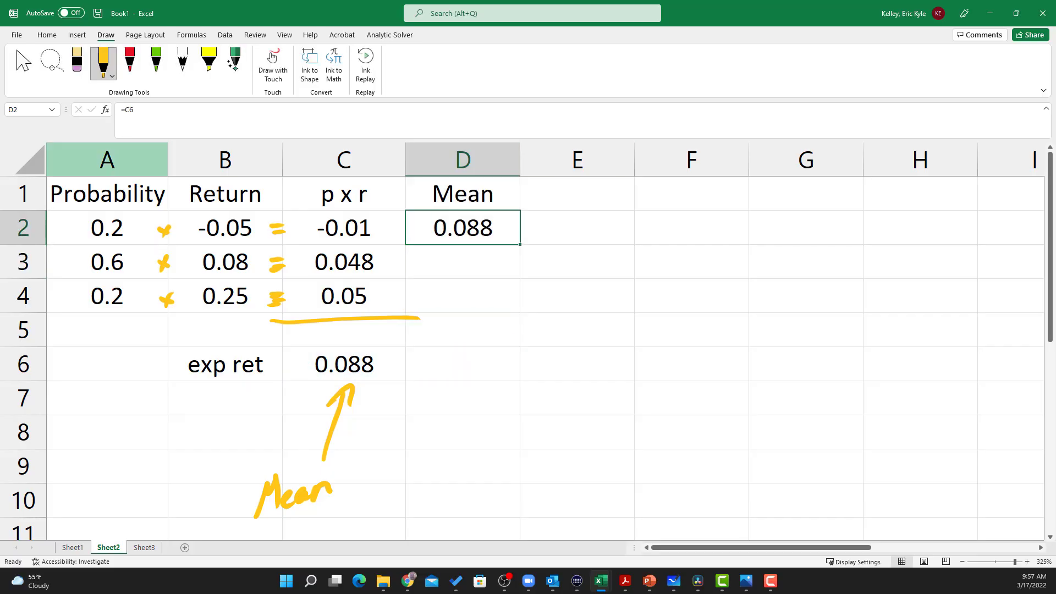
Step: Extend the mean from D2 down to D4 and enter the heading "Deviation" in E1
left_click(125, 110)
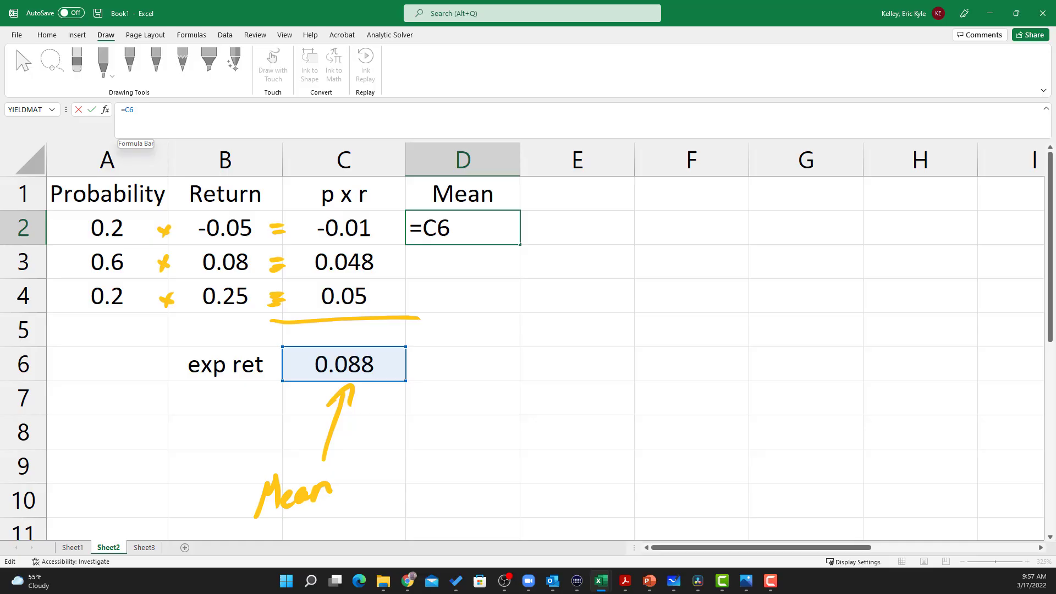
type("Deviation")
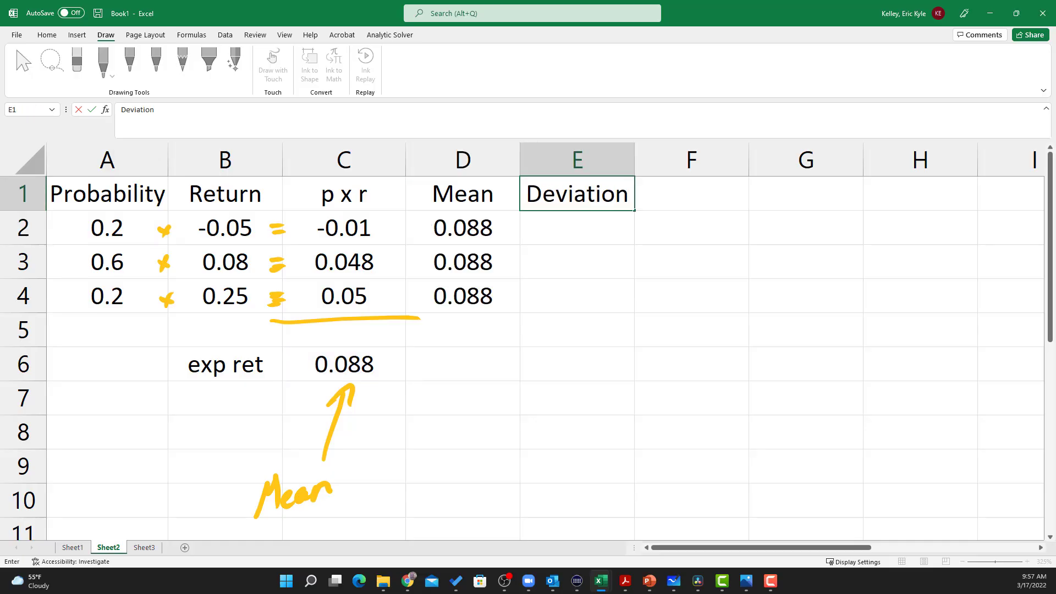
left_click(577, 398)
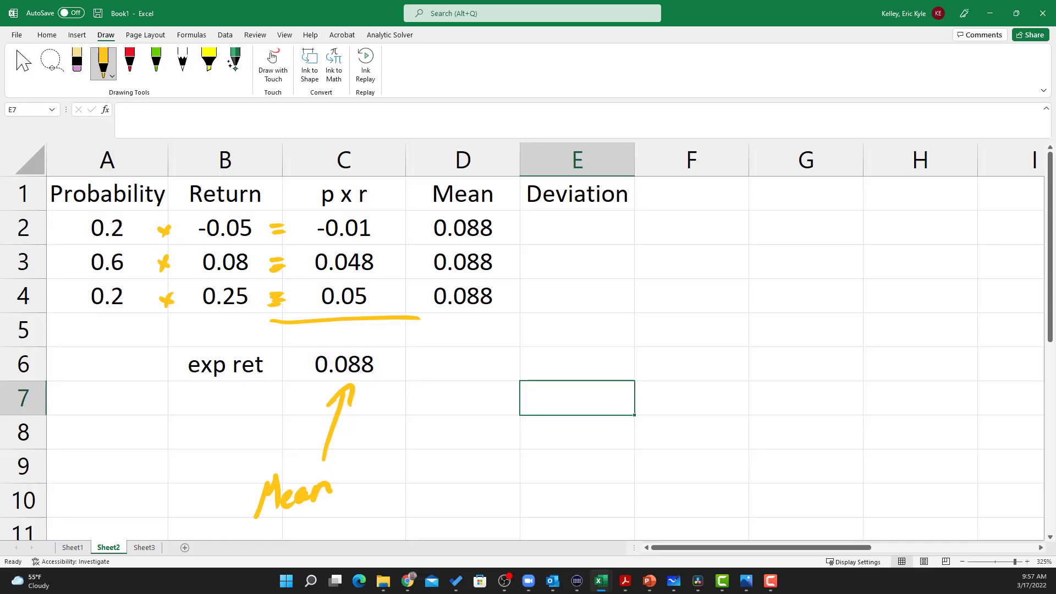
Step: With the light green pen, circle the Return and Mean headings and mark a line above the p x r heading
left_click(156, 62)
mouse_move(264, 179)
left_mouse_down()
mouse_move(189, 179)
mouse_move(269, 186)
mouse_move(232, 180)
left_mouse_up()
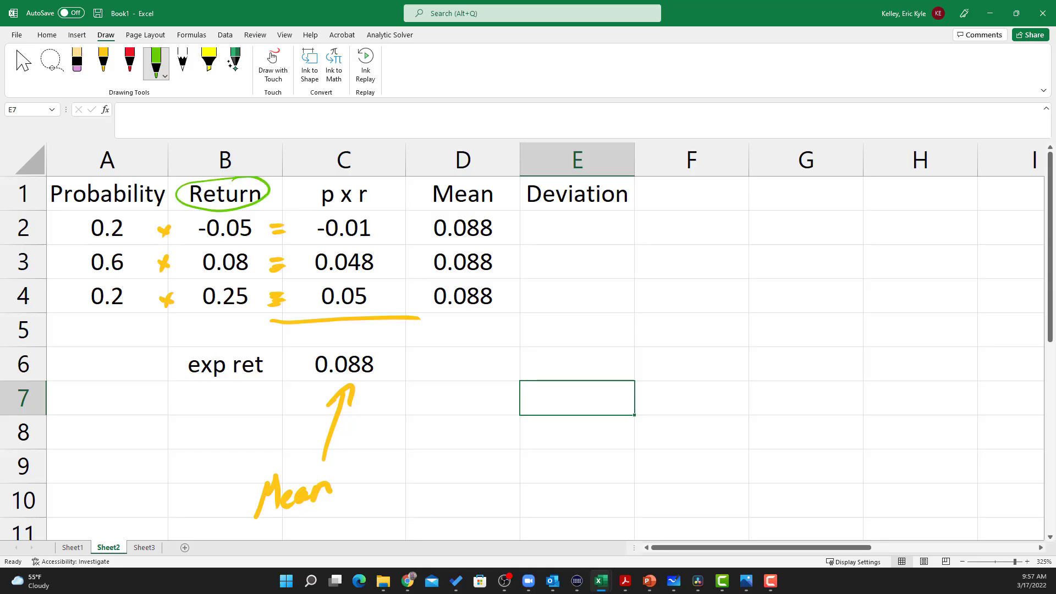
mouse_move(503, 179)
left_mouse_down()
mouse_move(411, 203)
mouse_move(484, 180)
left_mouse_up()
mouse_move(329, 184)
left_mouse_down()
mouse_move(368, 180)
mouse_move(309, 184)
mouse_move(383, 182)
left_mouse_up()
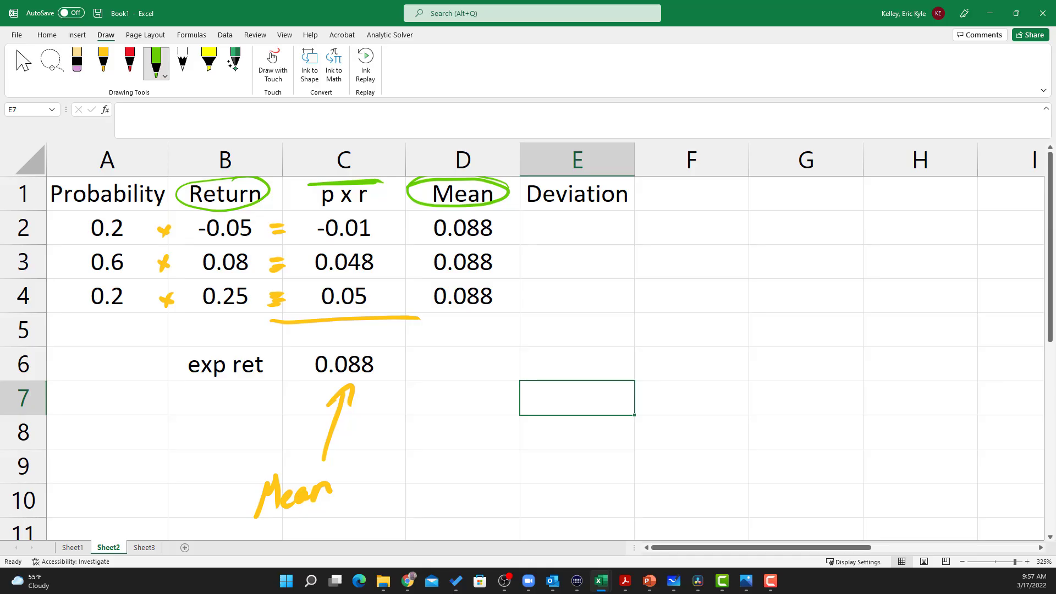
Step: Calculate the deviation from the mean in E2 with =B2-D2 and fill the formula down to E4
left_click(577, 228)
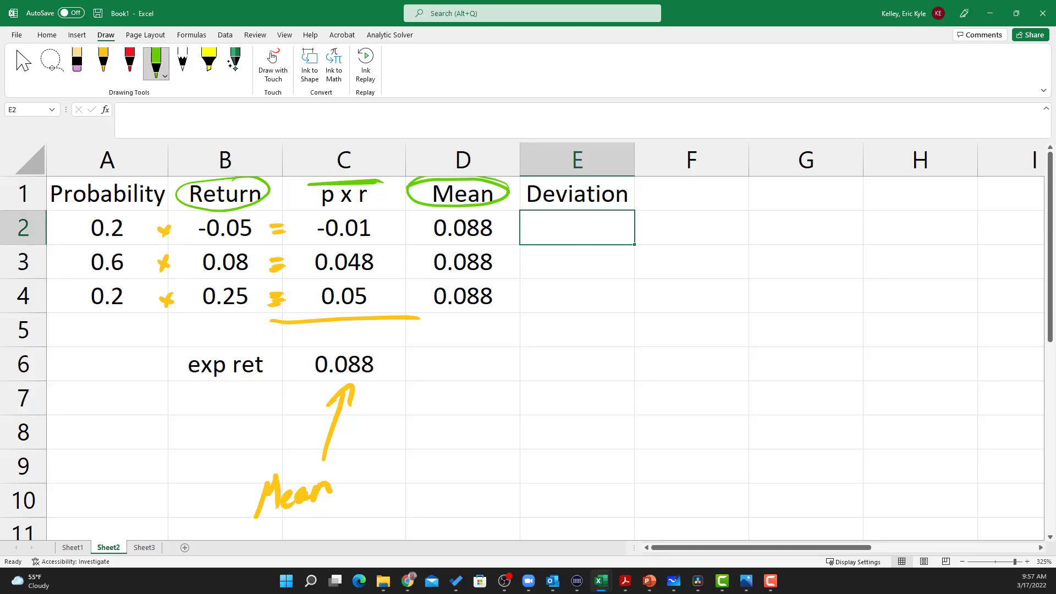
type("=")
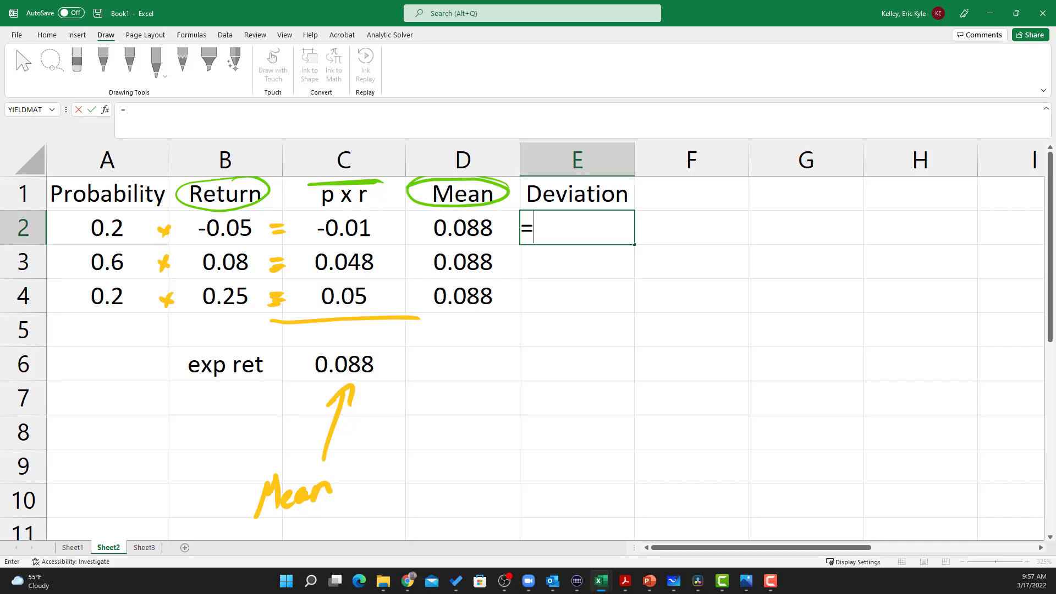
key("Left")
key("Left")
key("Left")
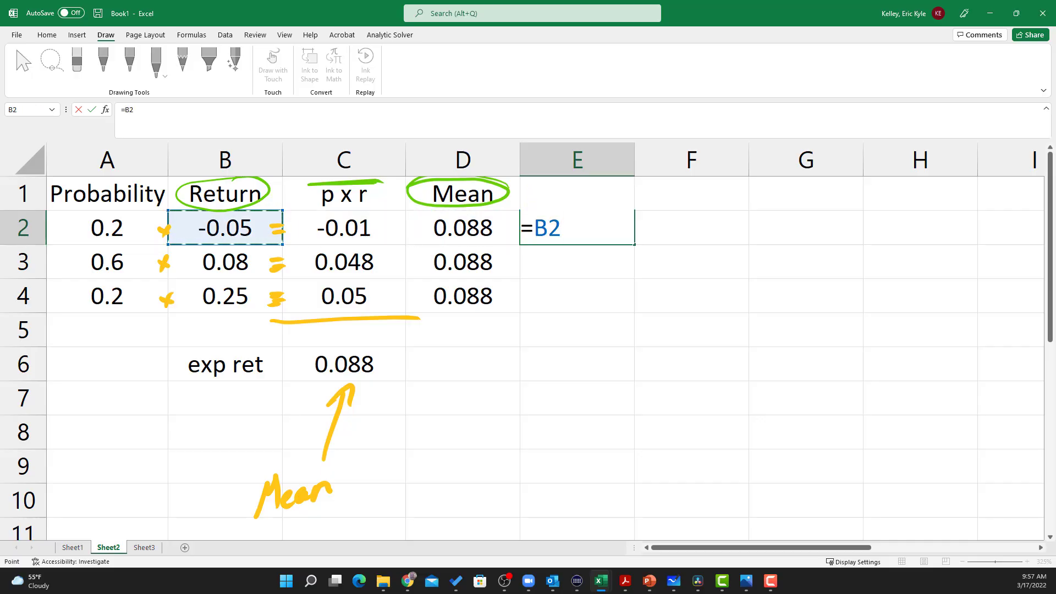
type("-")
key("Left")
key("Return")
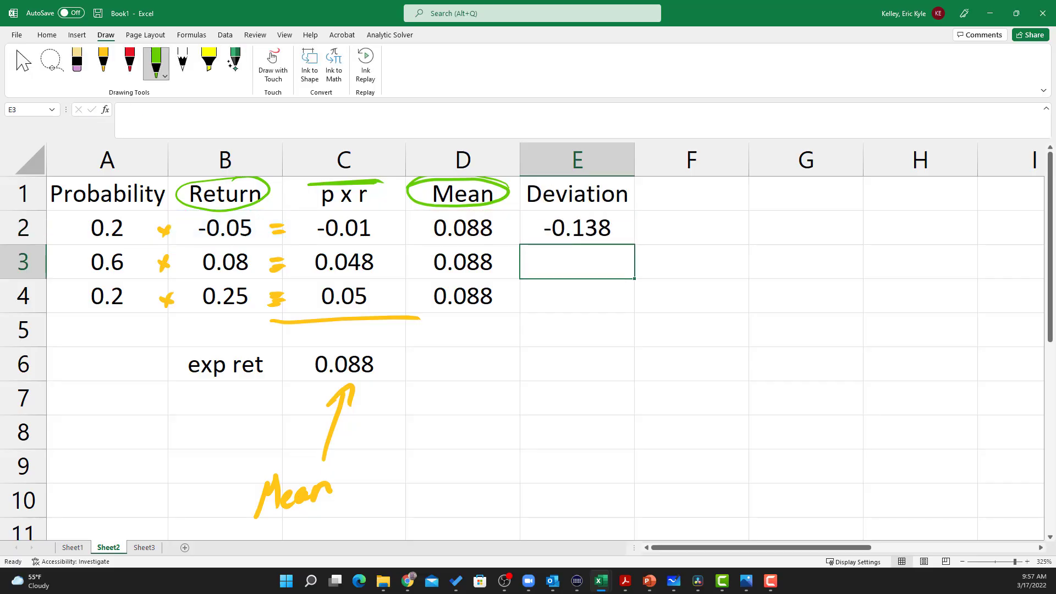
key("Up")
double_click(635, 245)
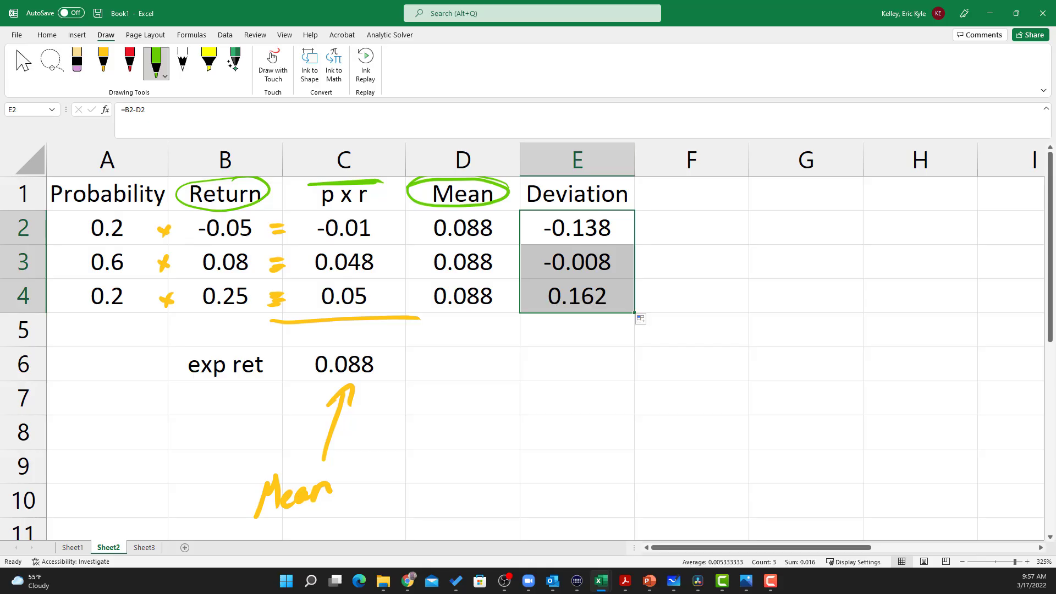
Step: Enter the heading "sq dev" in cell F1
left_click(692, 193)
type("sq dev")
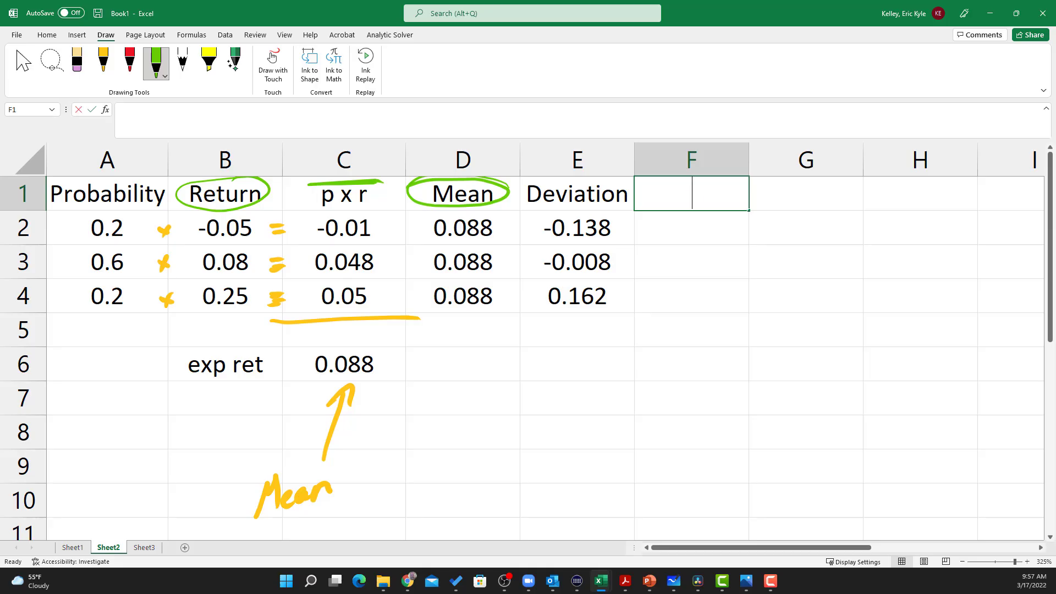
key("Return")
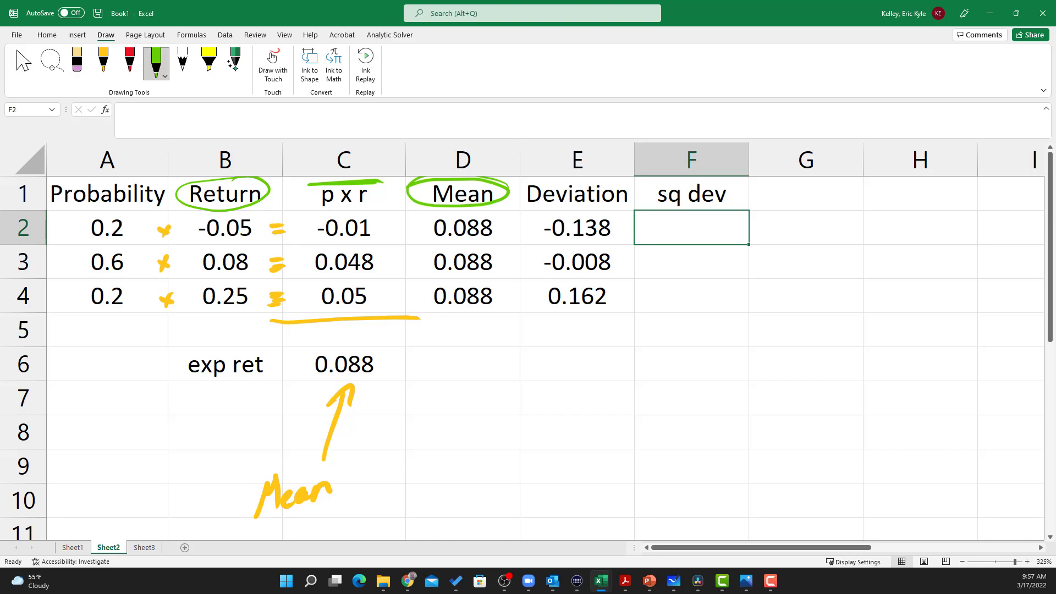
Step: Ink green parentheses with a squared mark around the Deviation heading and an arrow leading to the sq dev heading
left_click_drag(527, 179, 519, 212)
mouse_move(626, 183)
left_mouse_down()
mouse_move(625, 215)
mouse_move(643, 177)
left_mouse_up()
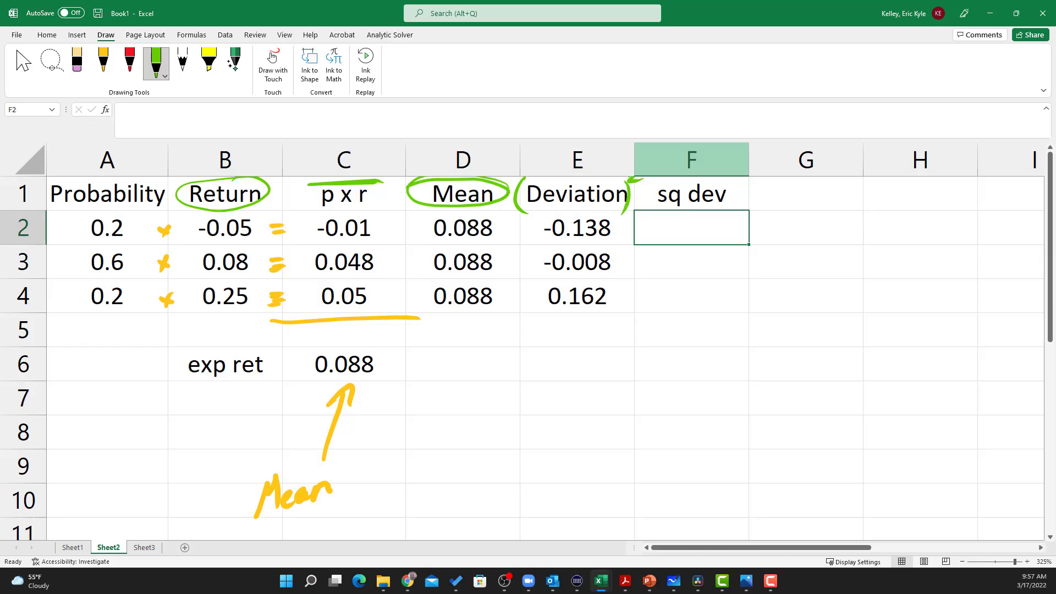
left_click_drag(631, 197, 655, 196)
Step: Square the first deviation in F2 with =E2^2
type("=")
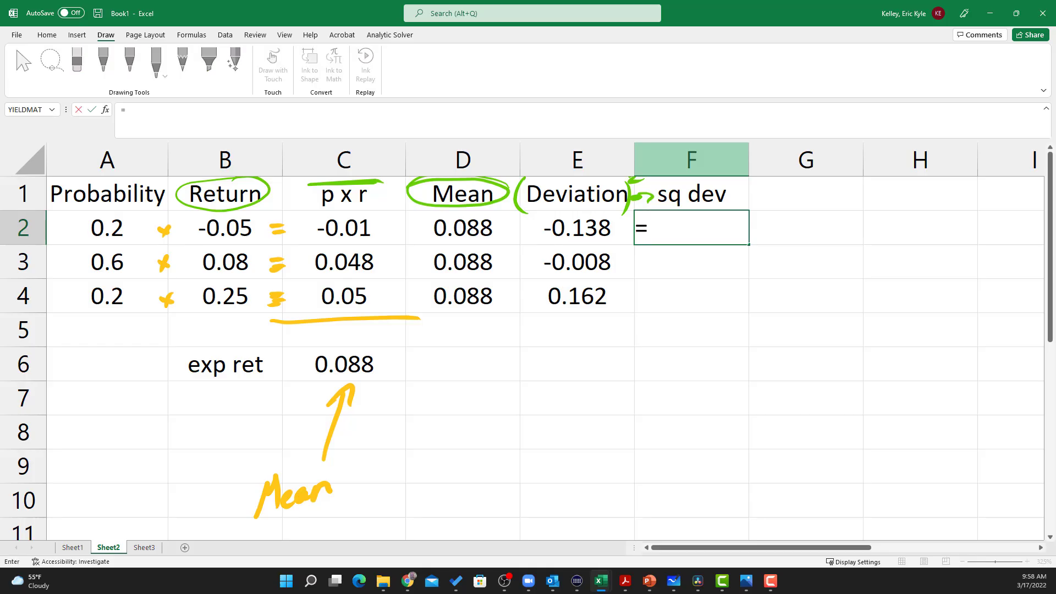
key("Left")
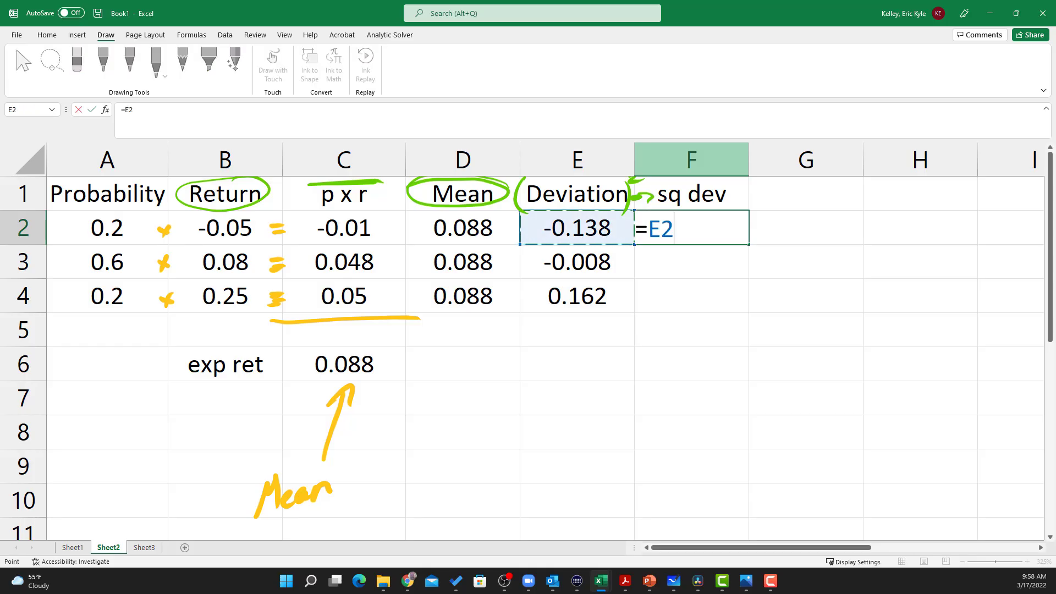
type("^2")
key("Return")
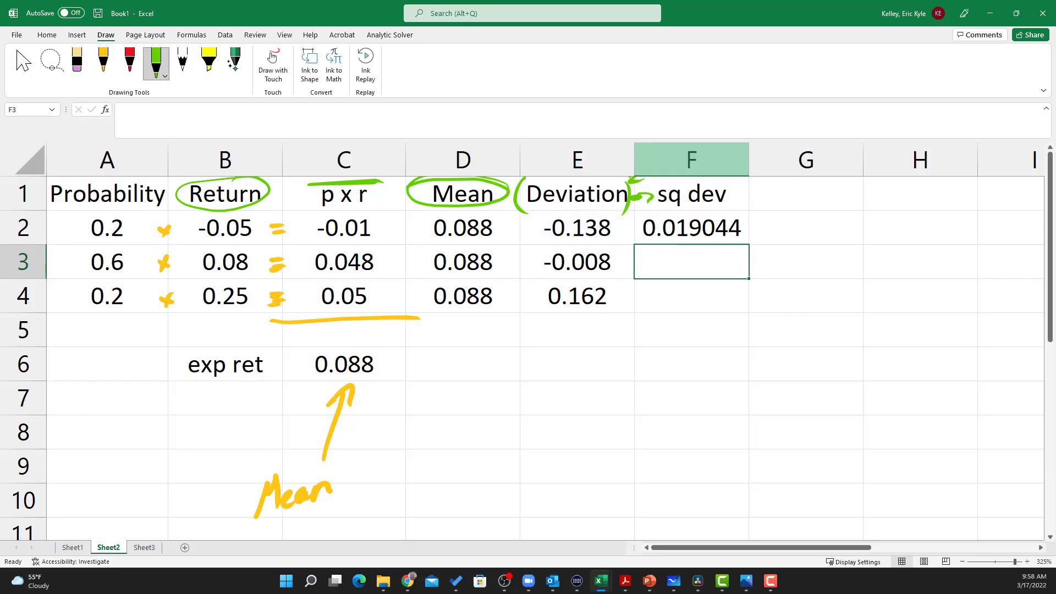
Step: Fill the squared deviation formula in F2 down to F4
left_click(691, 227)
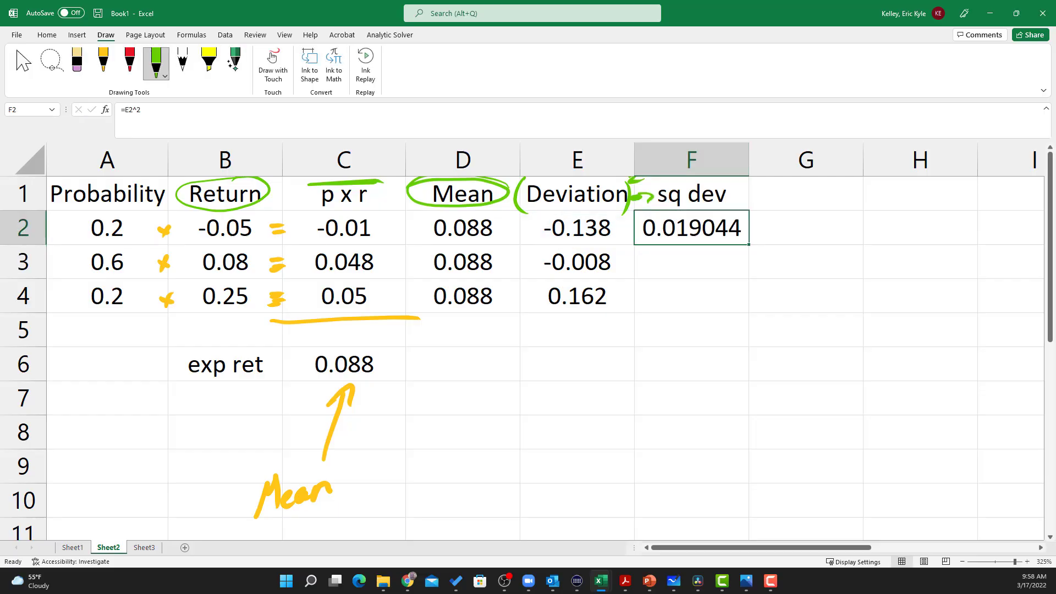
double_click(748, 244)
left_click(692, 330)
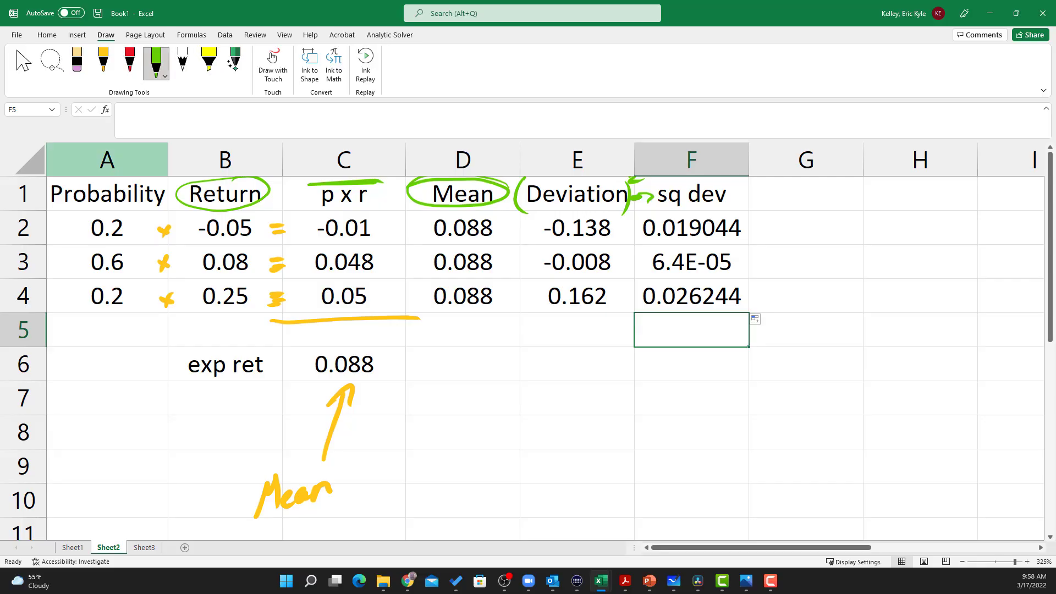
Step: Ink green boxes around the probabilities in A2:A4 and the squared deviations in F2:F4
mouse_move(121, 211)
left_mouse_down()
mouse_move(137, 214)
mouse_move(70, 269)
mouse_move(138, 328)
mouse_move(134, 209)
left_mouse_up()
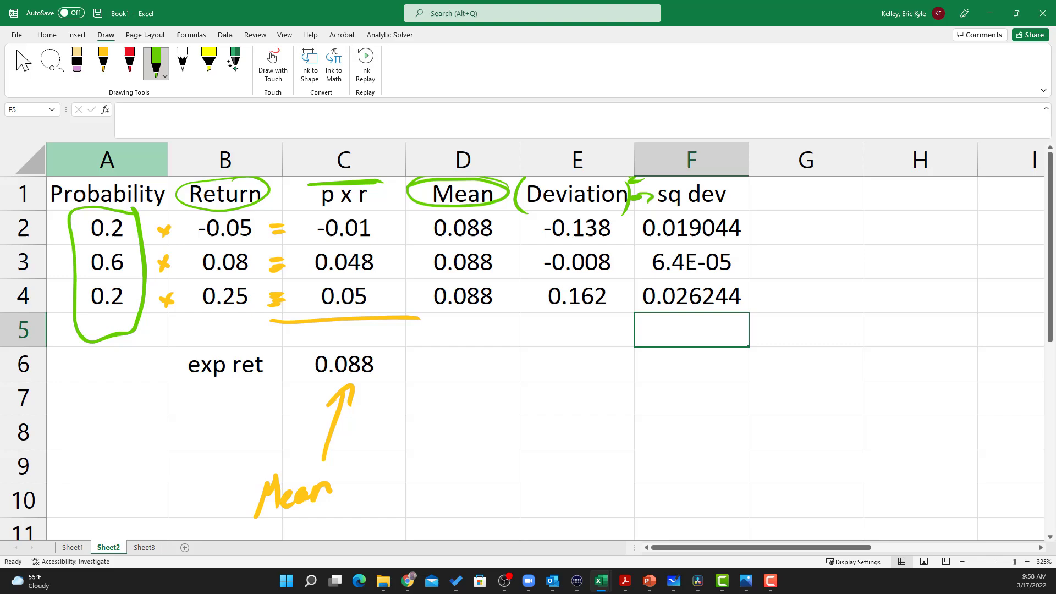
left_click_drag(626, 214, 630, 324)
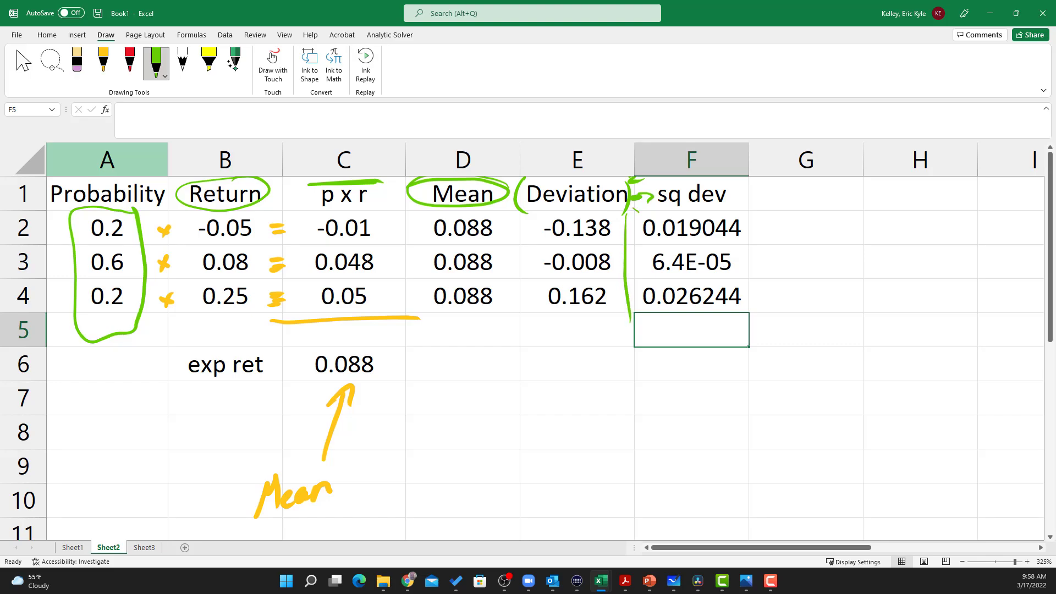
mouse_move(634, 213)
left_mouse_down()
mouse_move(743, 212)
mouse_move(743, 308)
mouse_move(620, 317)
left_mouse_up()
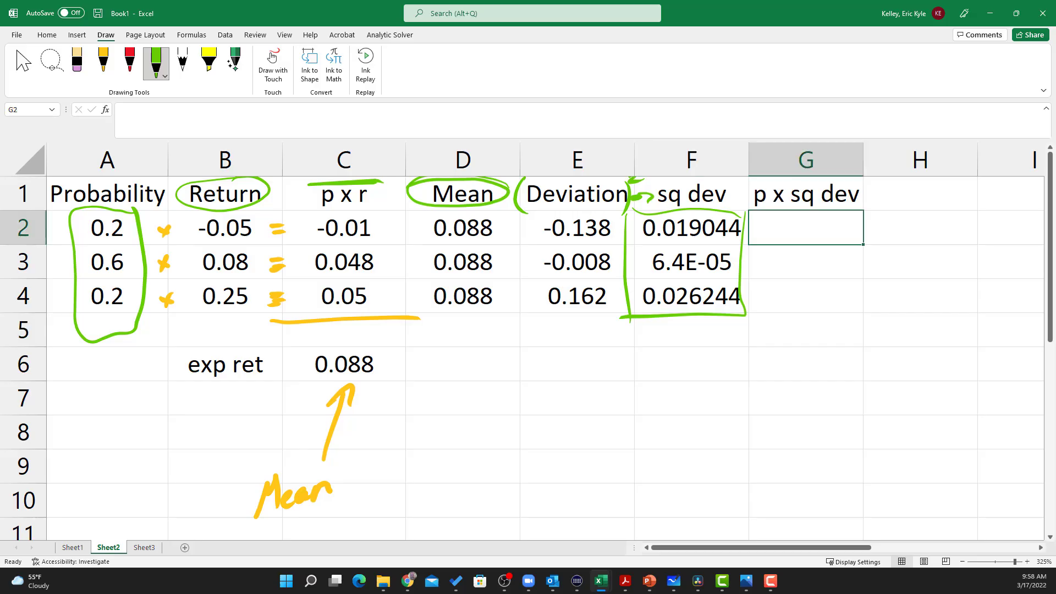
Step: Multiply the first probability by its squared deviation in G2 with =A2*F2 and fill the formula down to G4
type("=")
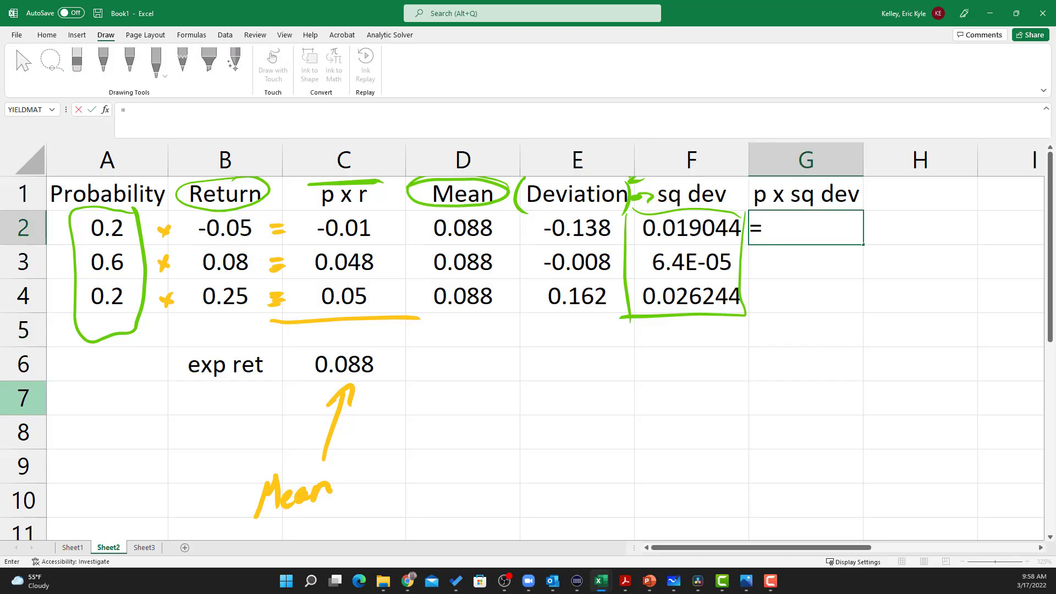
left_click(107, 228)
type("*")
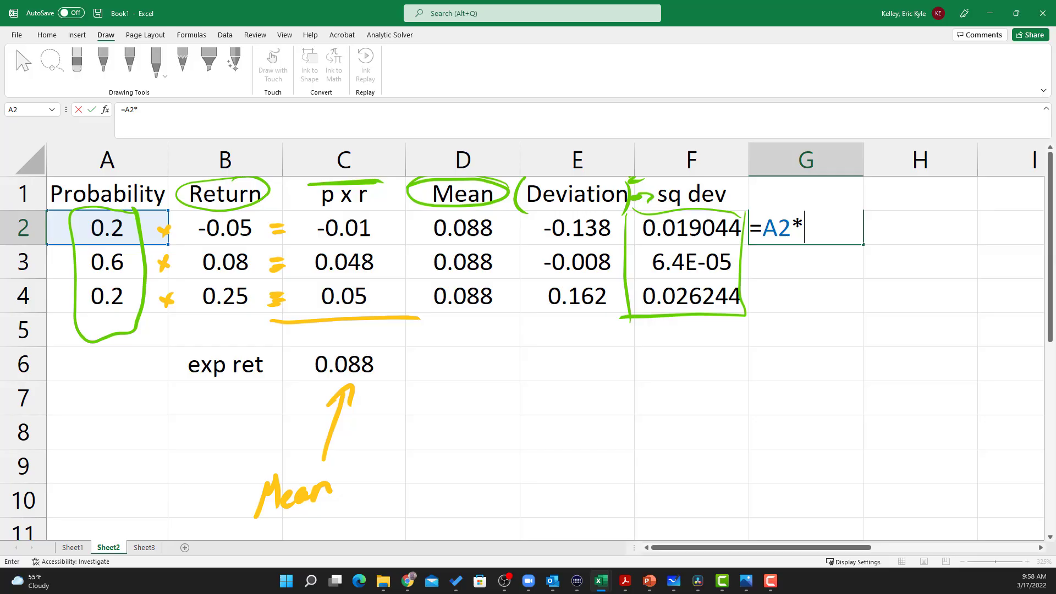
left_click(692, 228)
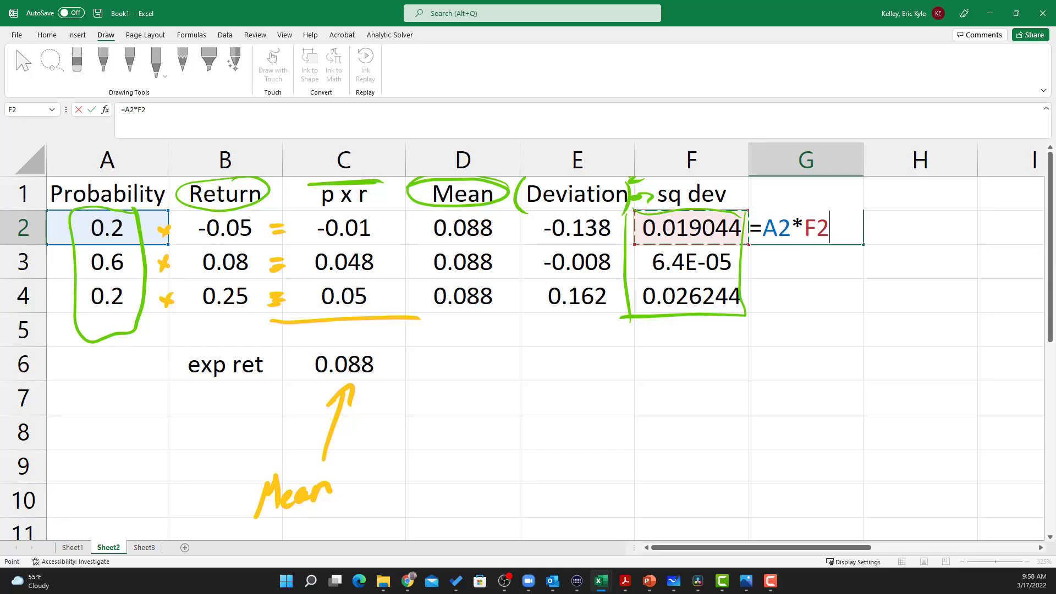
key("Return")
key("Up")
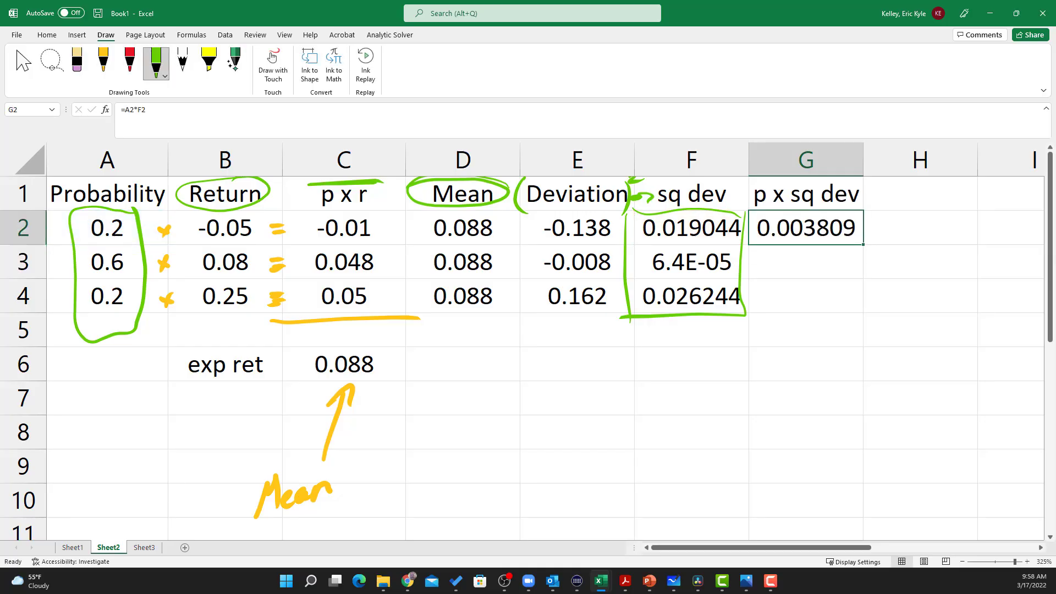
double_click(863, 244)
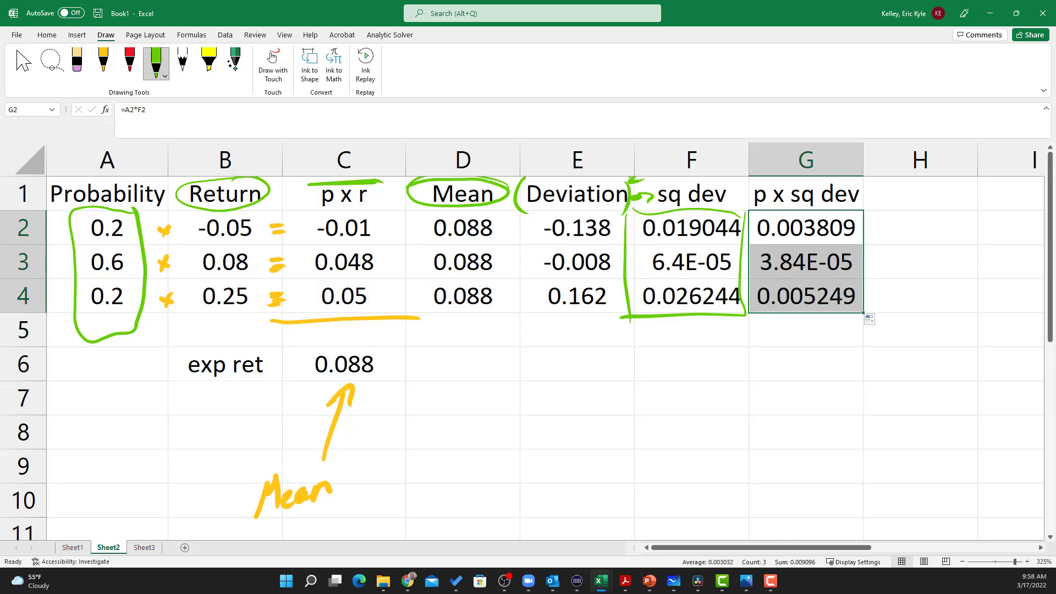
Step: Enter the label "variance" in cell F6
left_click(806, 330)
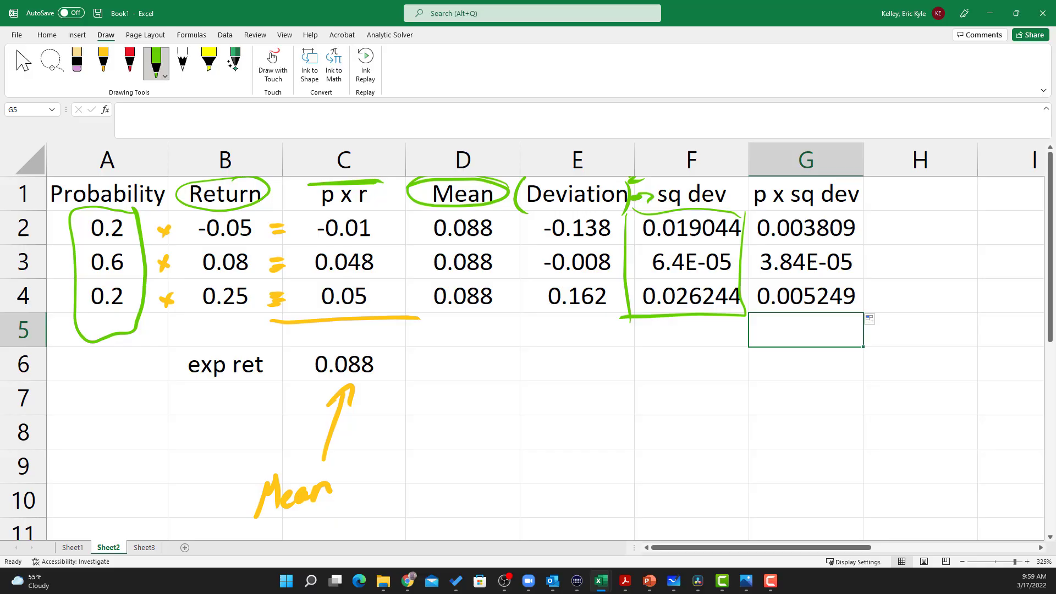
key("Down")
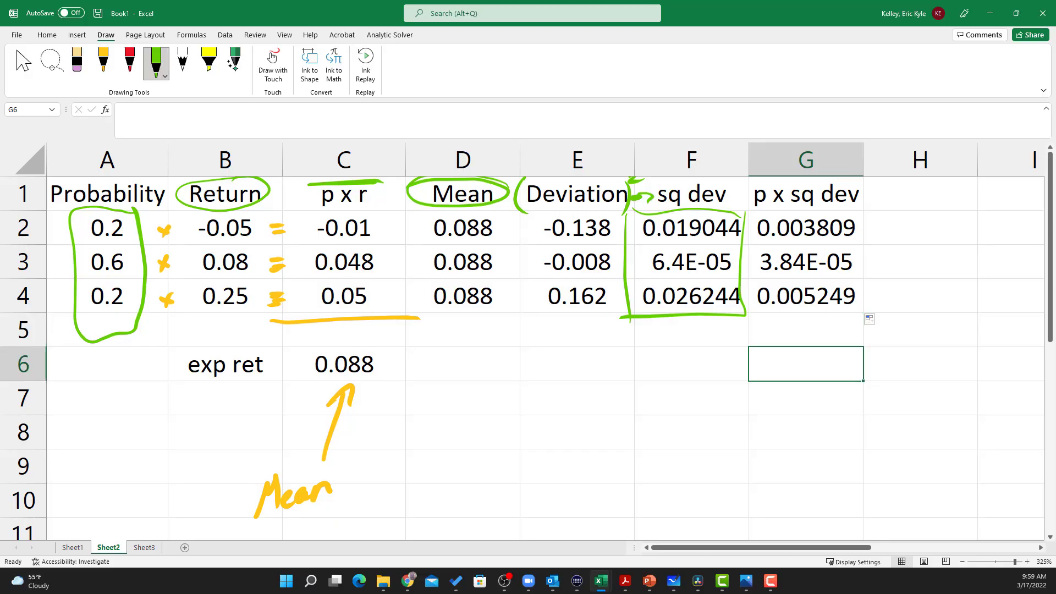
key("Left")
type("variance")
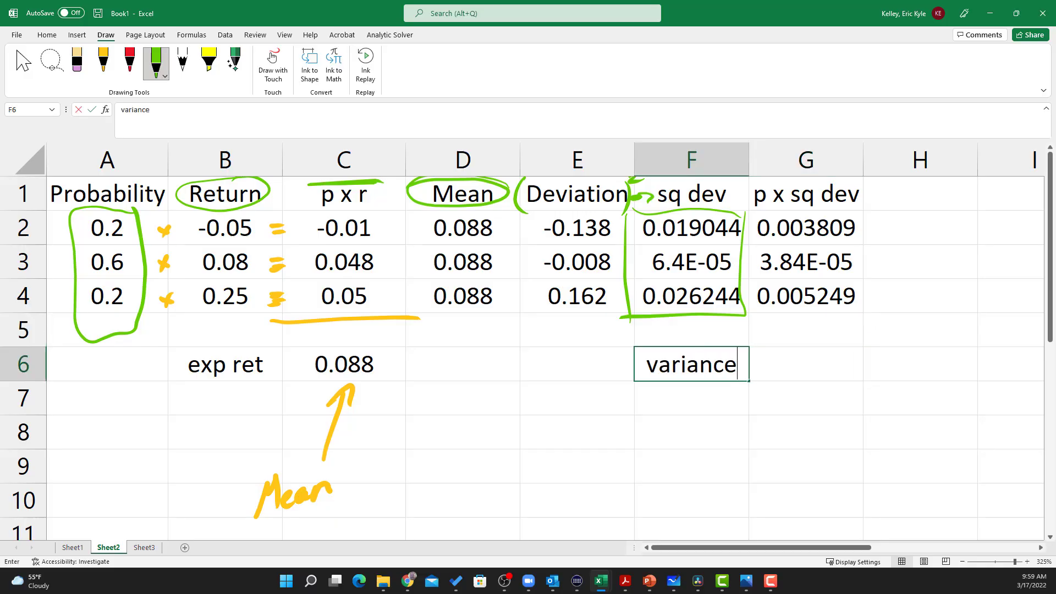
key("Right")
Step: Calculate the variance in G6 by summing the probability-weighted squared deviations with =sum(G2:G4)
type("=")
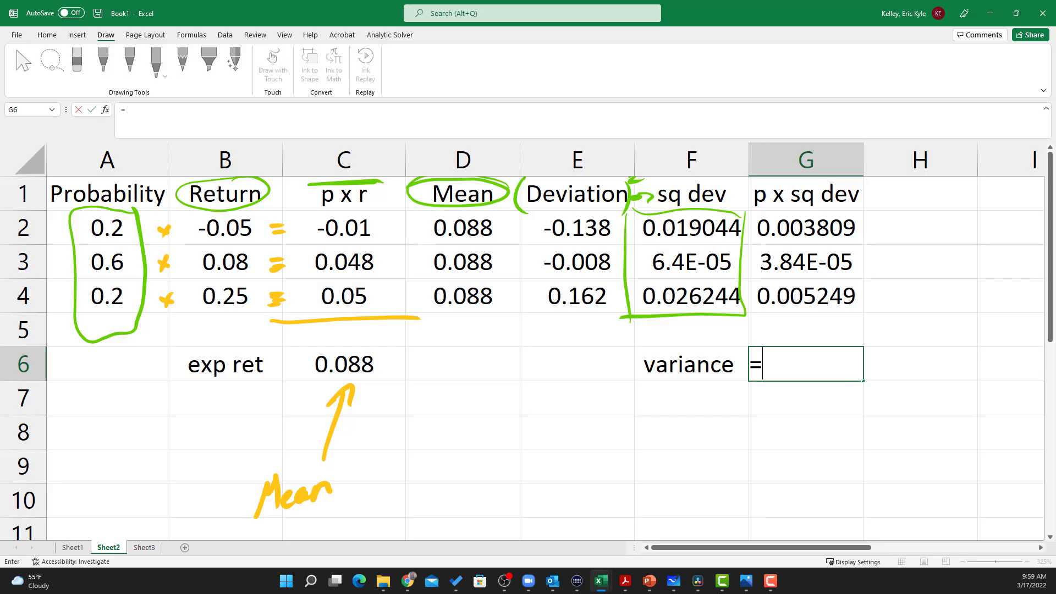
type("sum")
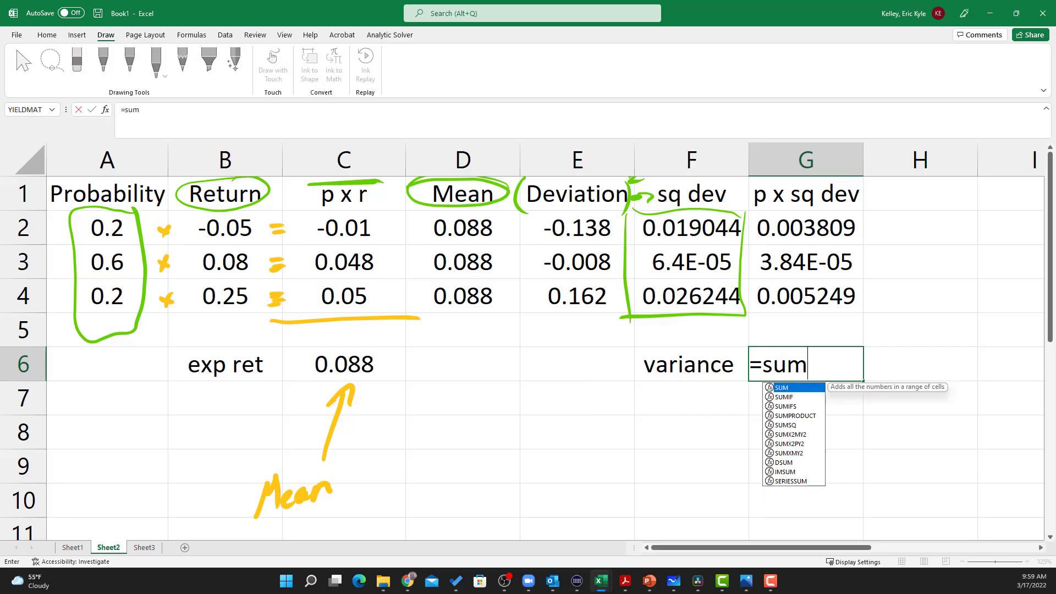
type("(")
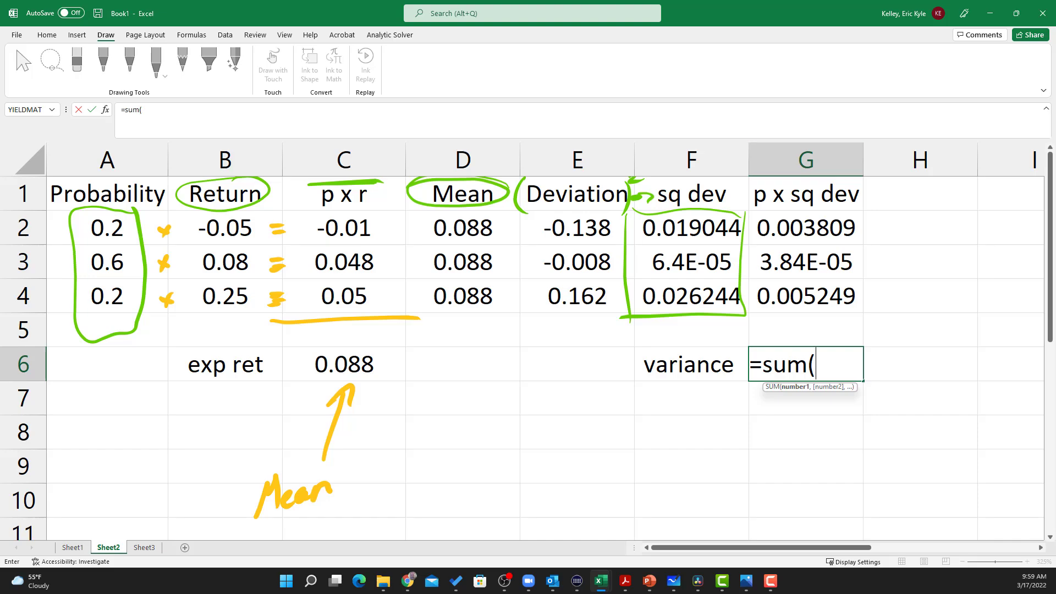
left_click_drag(806, 227, 806, 295)
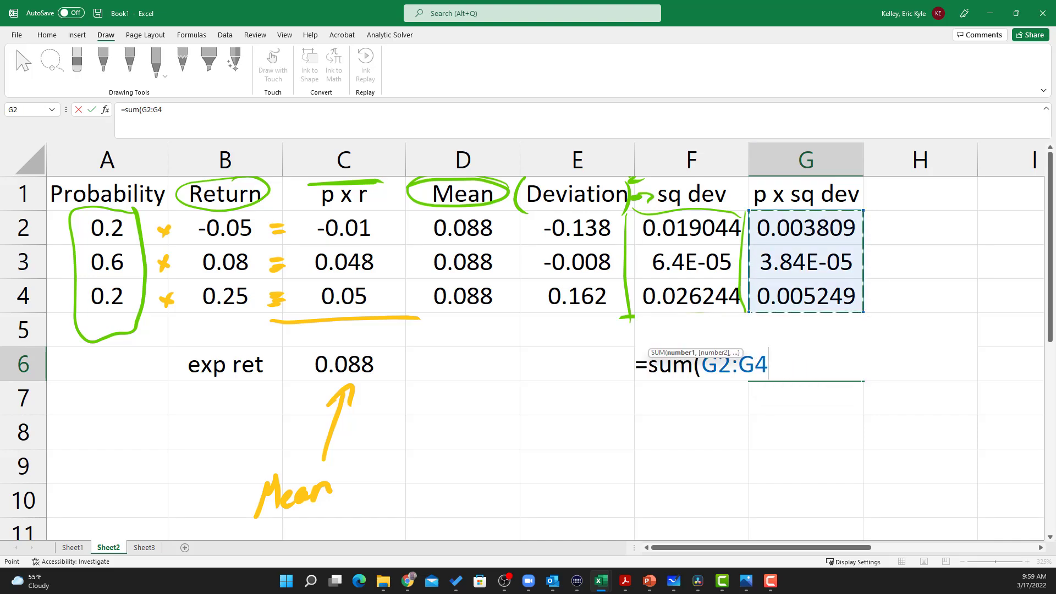
type(")")
key("Return")
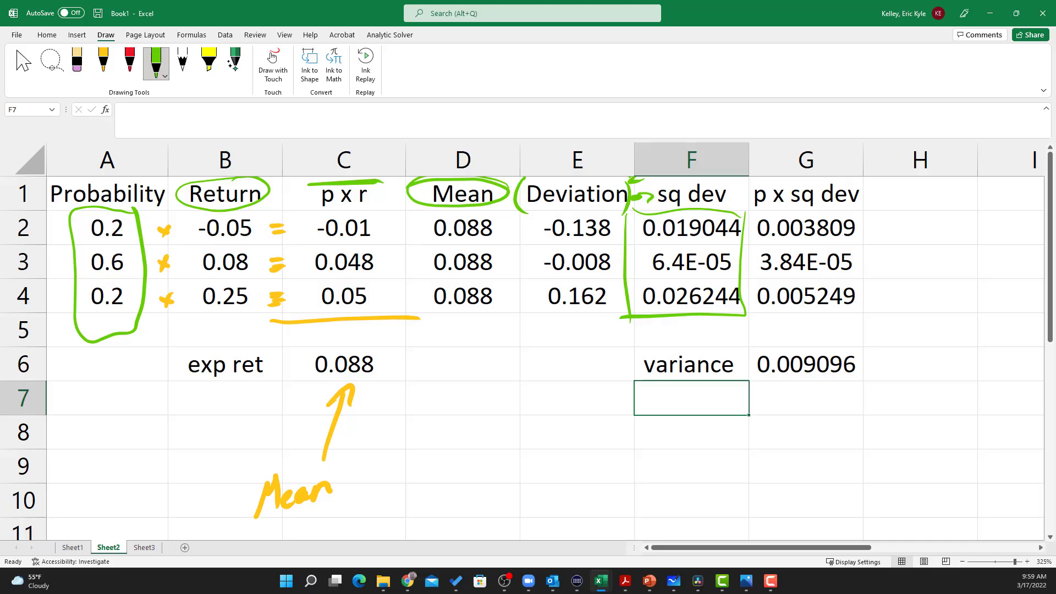
Step: Enter the label "stdev" in cell F7, below the variance label
type("stde de")
key("BackSpace")
key("BackSpace")
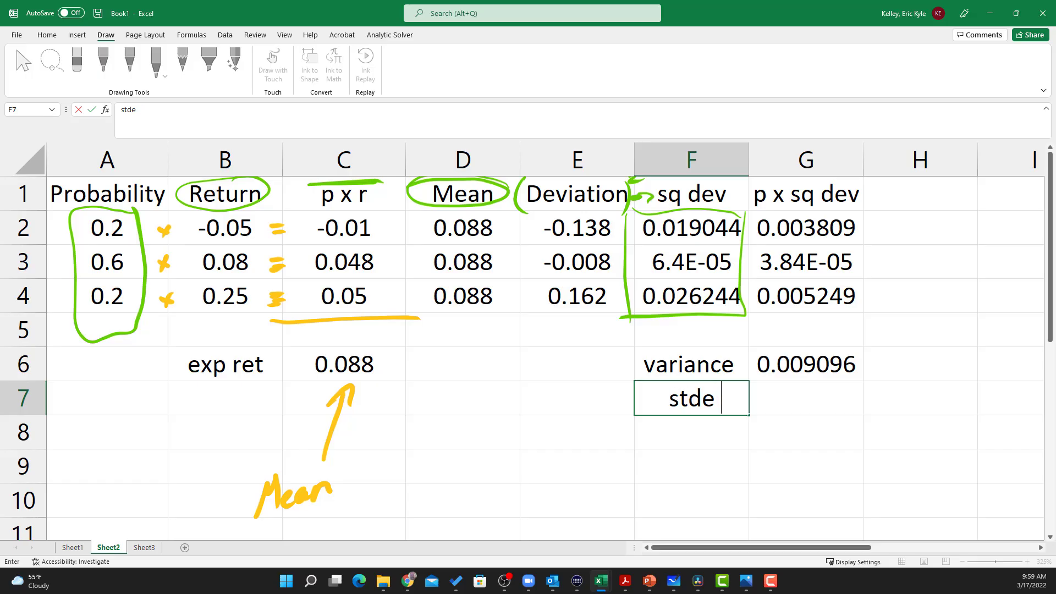
key("BackSpace")
key("BackSpace")
type("ev")
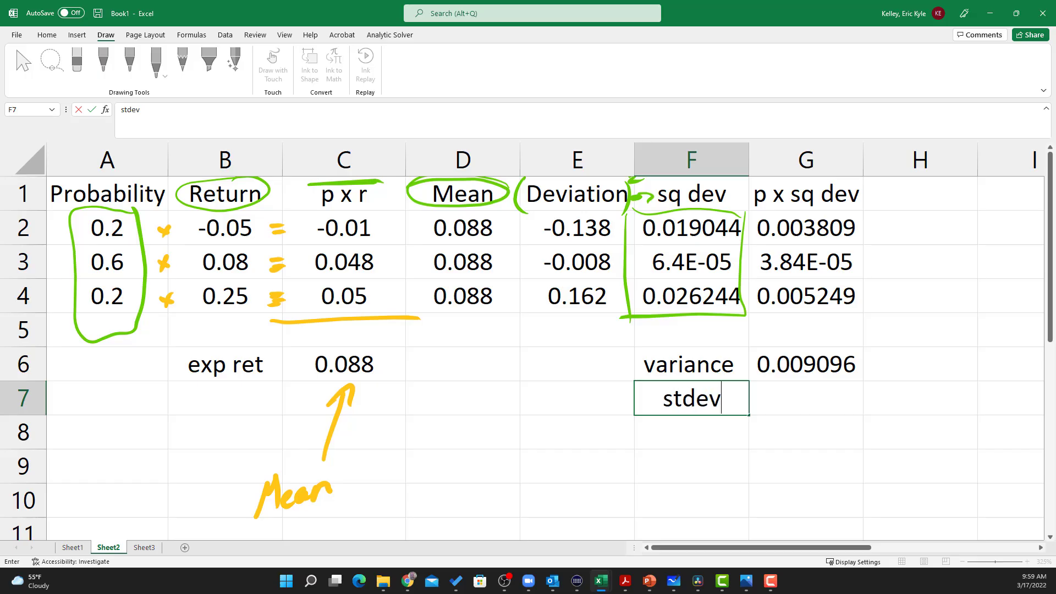
key("Tab")
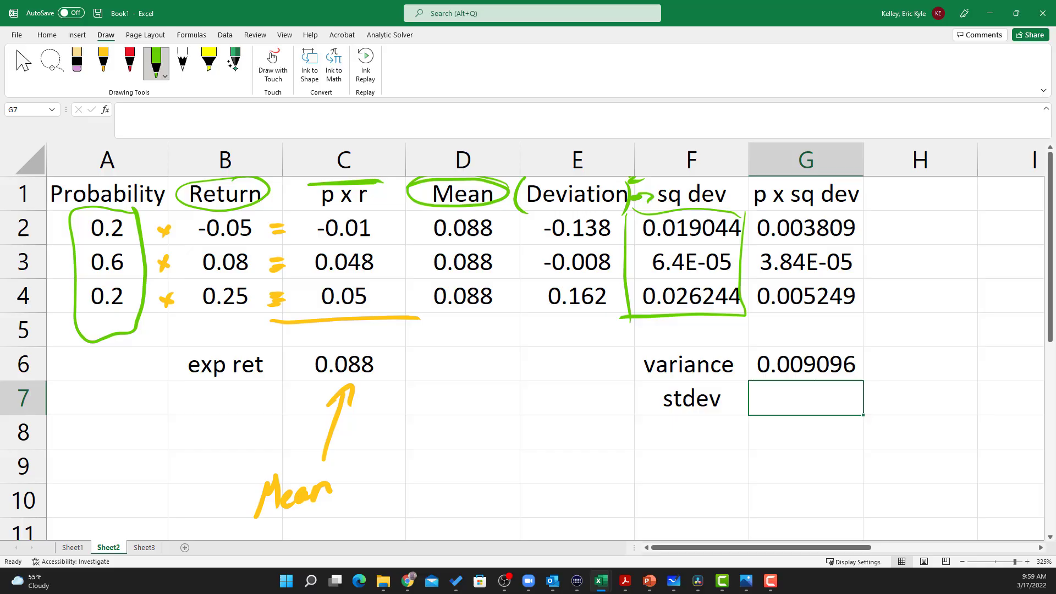
Step: Calculate the standard deviation in G7 as the square root of the variance with =sqrt(G6)
type("=sqrt(")
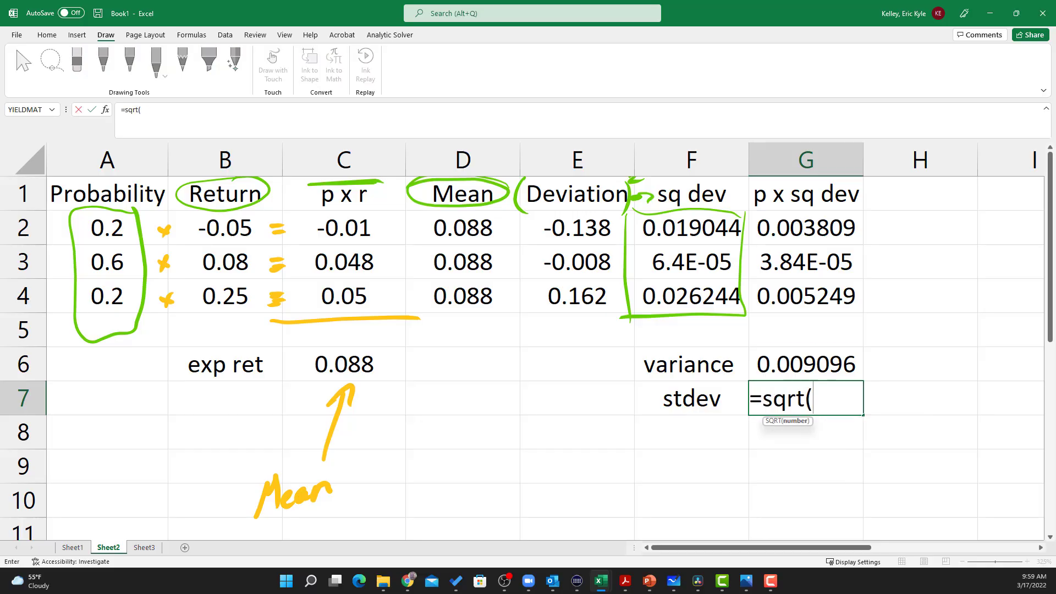
key("Up")
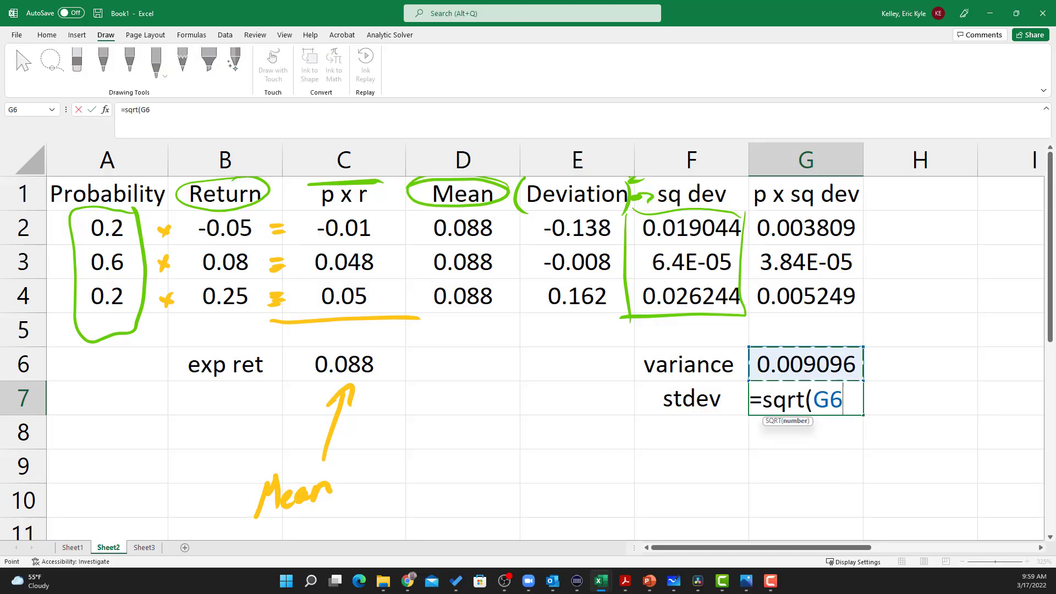
type(")")
key("Return")
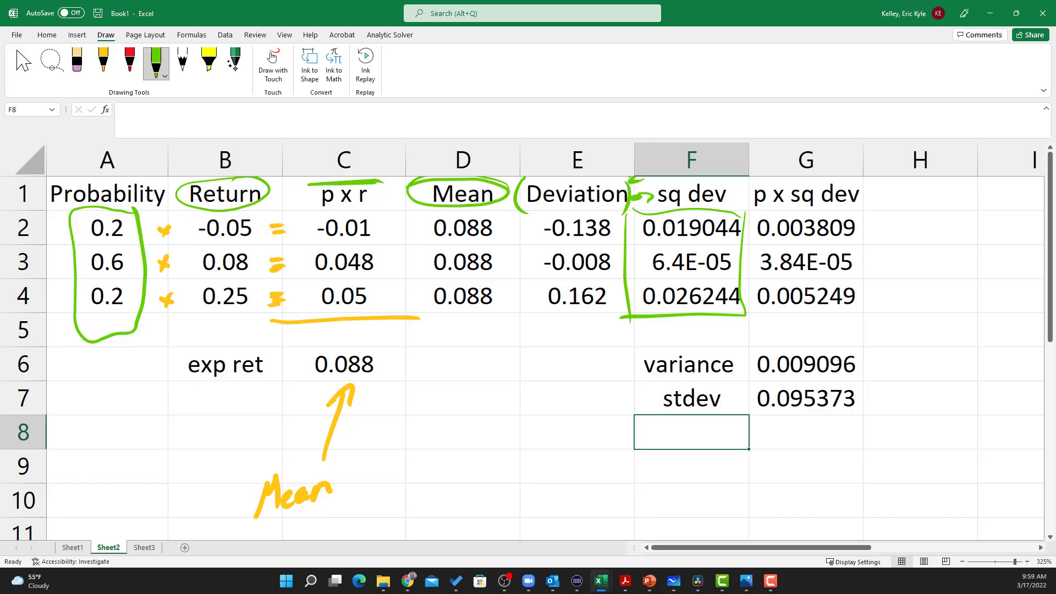